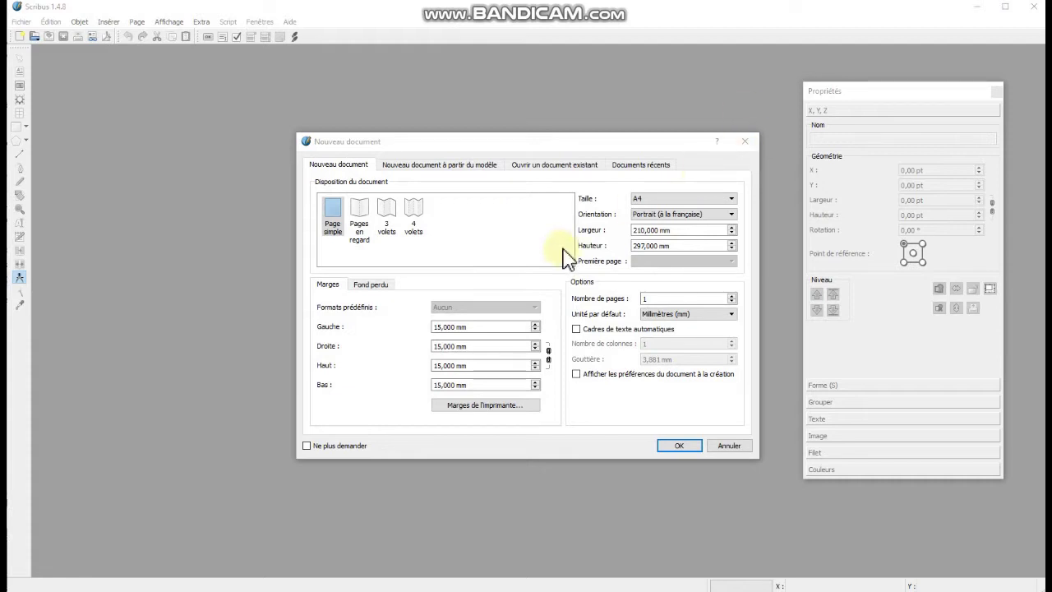
Create a single-page A4 portrait document with 15 mm margins and draw an image frame about 57 × 49 mm inside the upper-left margin corner
{"action": "left_click", "coordinate": [652, 235]}
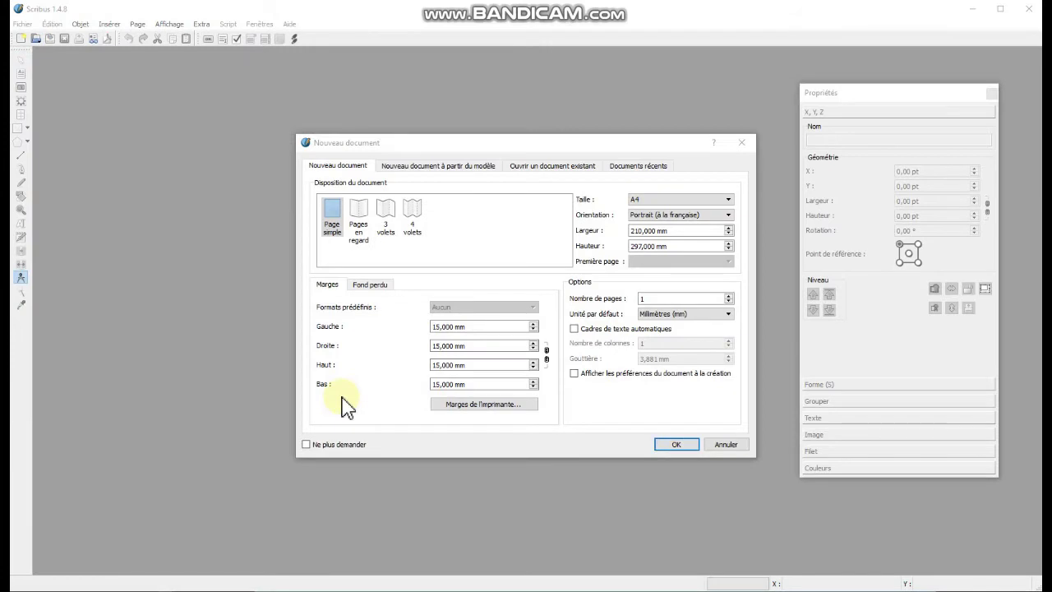
{"action": "left_click", "coordinate": [676, 445]}
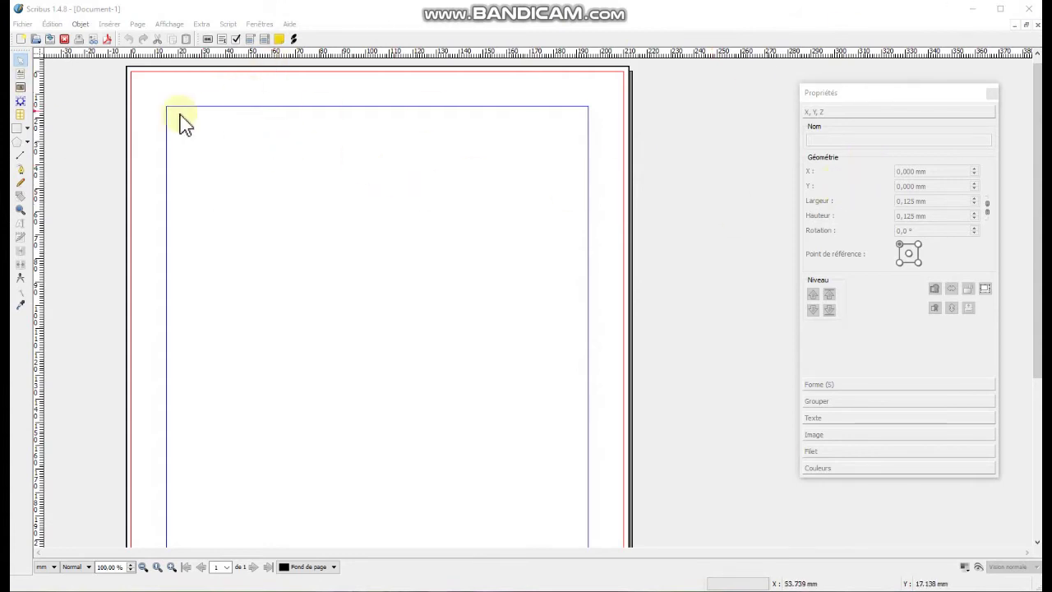
{"action": "left_click", "coordinate": [20, 87]}
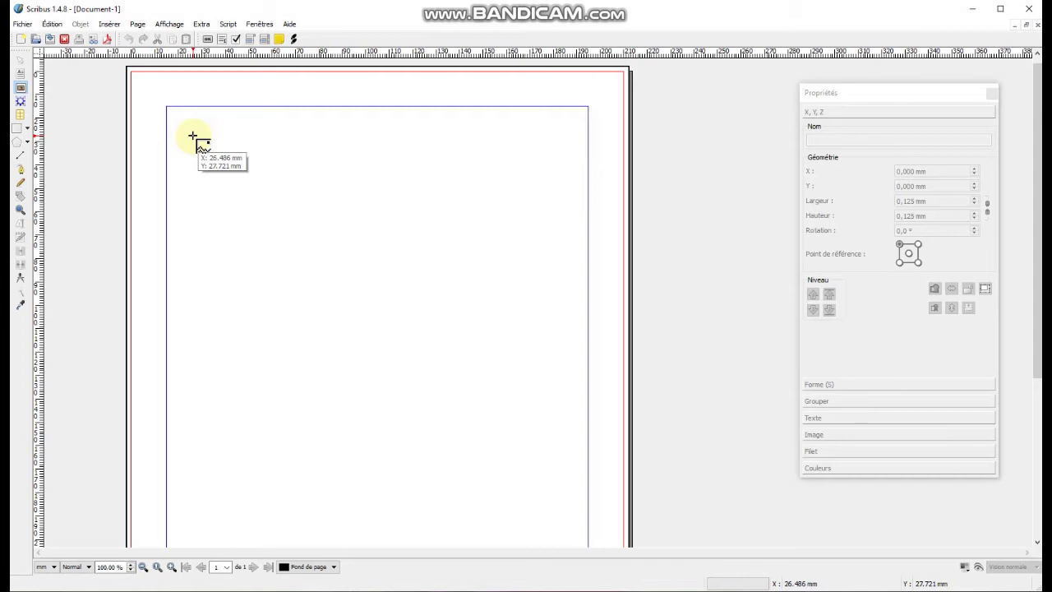
{"action": "left_click_drag", "start_coordinate": [170, 108], "coordinate": [301, 220]}
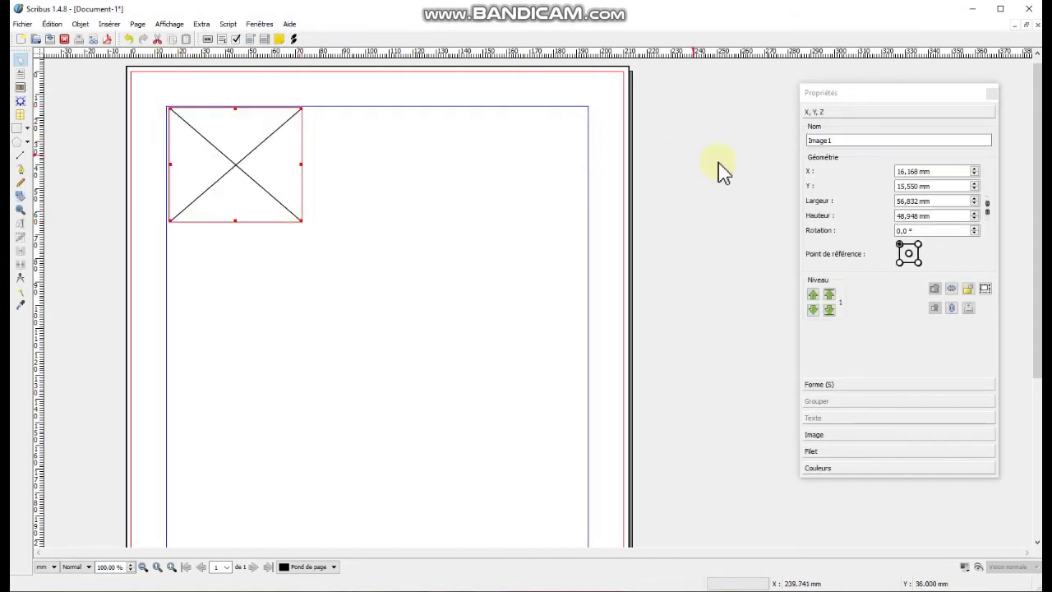
Position the image frame at X 15 mm and Y 15 mm, and set its width and height to 40 mm
{"action": "left_click", "coordinate": [932, 171]}
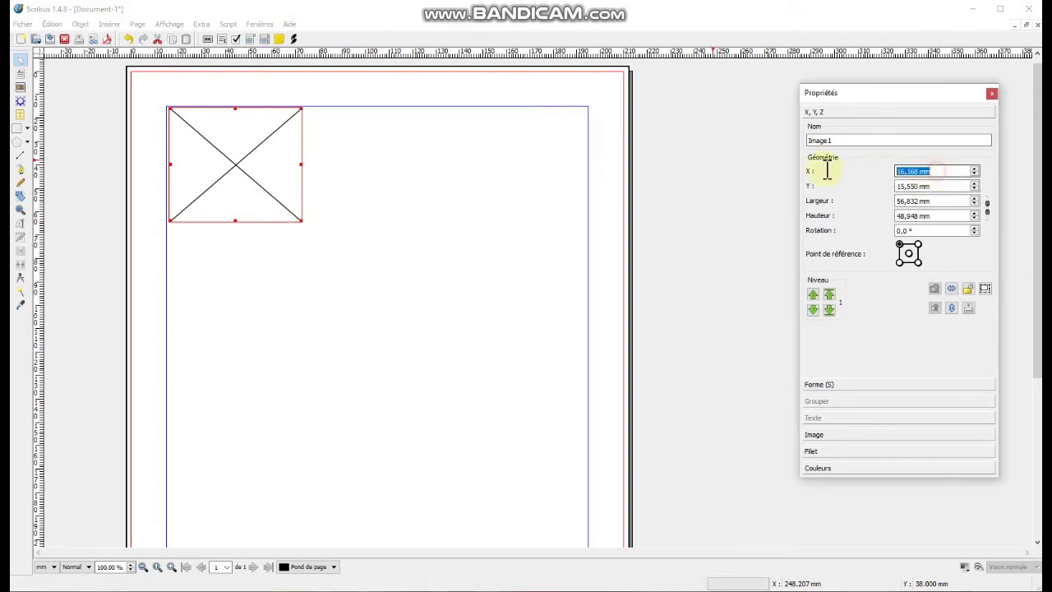
{"action": "type", "text": "15"}
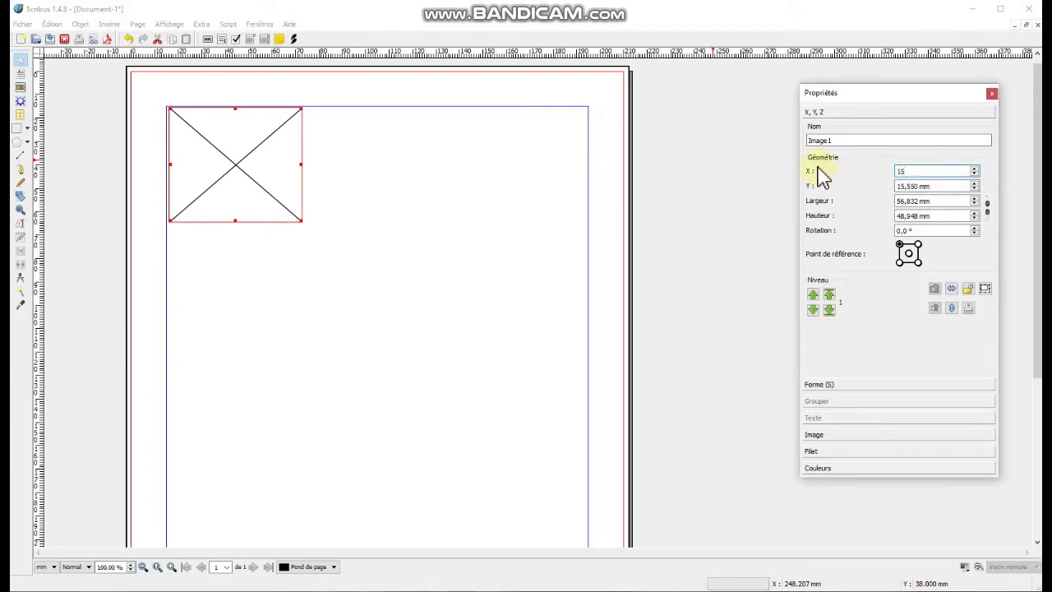
{"action": "left_click", "coordinate": [922, 183]}
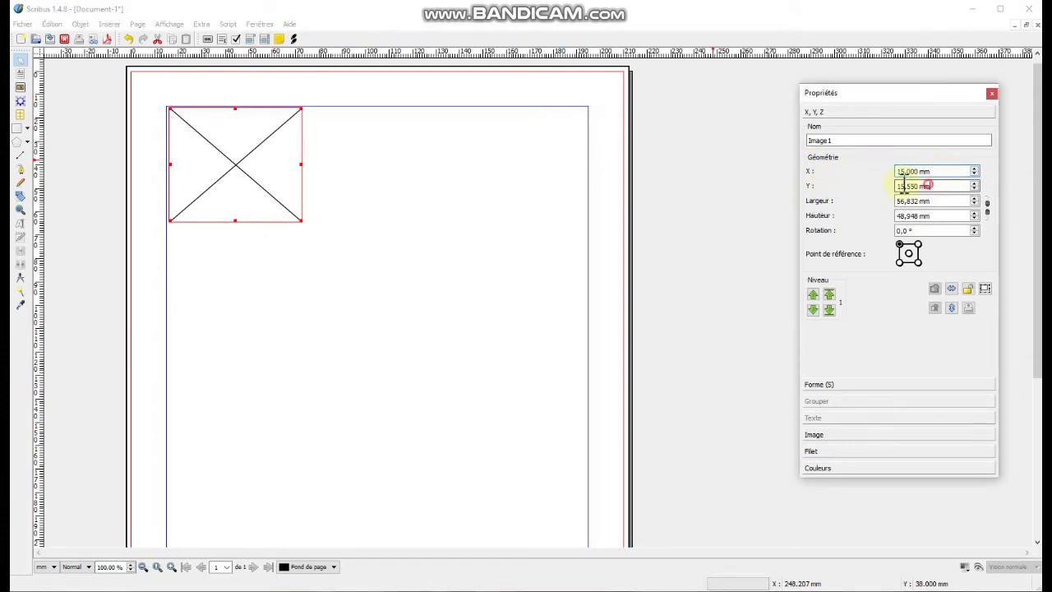
{"action": "type", "text": "15"}
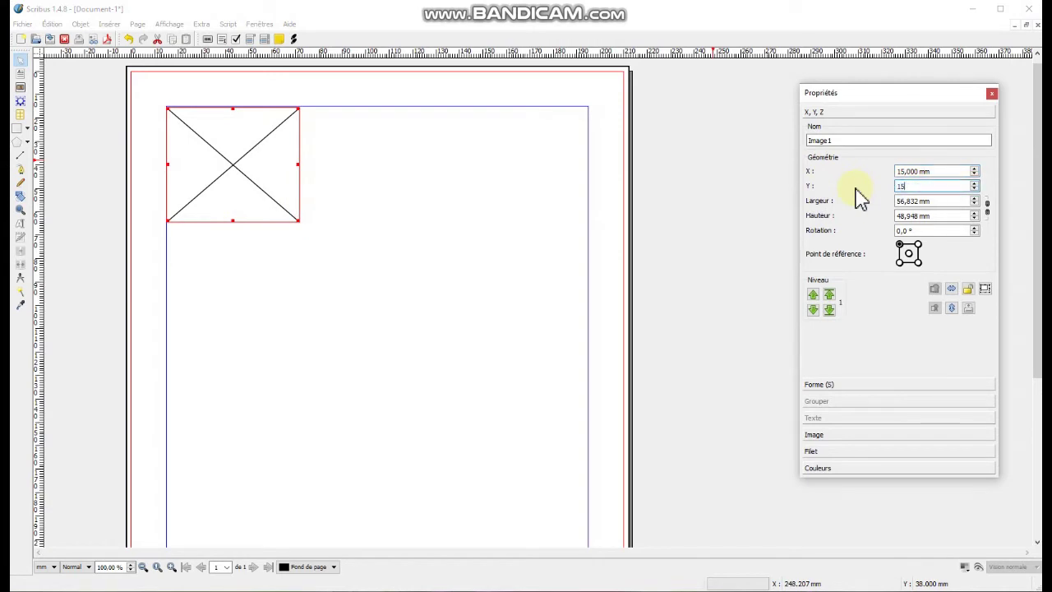
{"action": "left_click", "coordinate": [933, 200]}
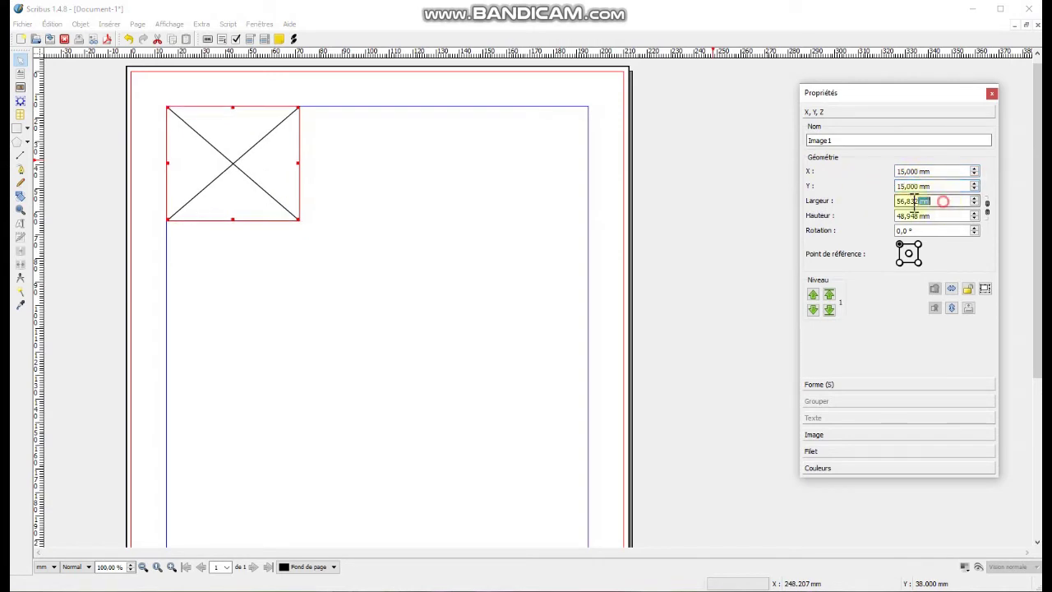
{"action": "type", "text": "40"}
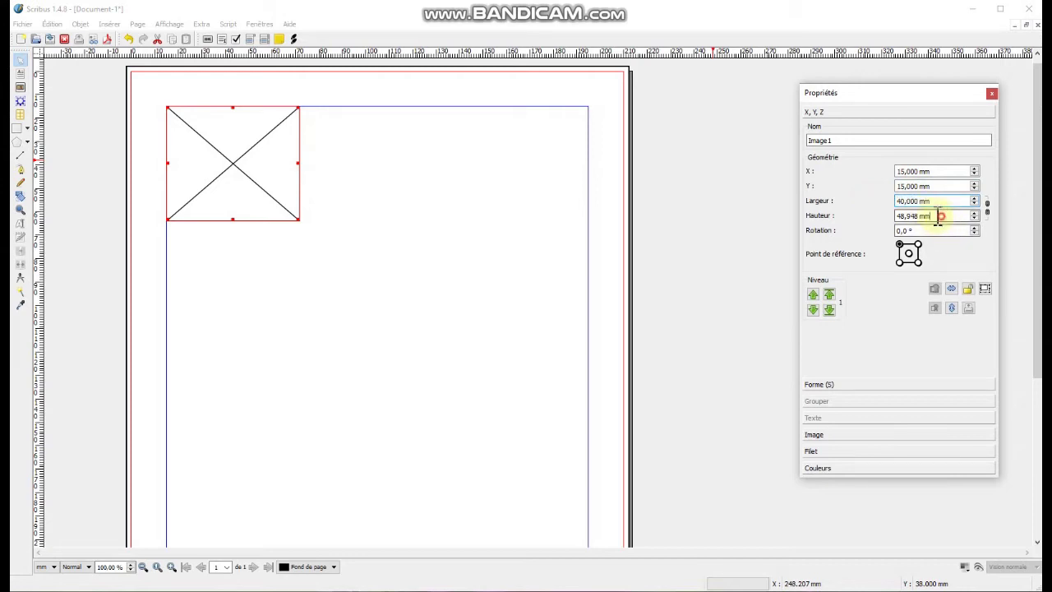
{"action": "left_click", "coordinate": [942, 216]}
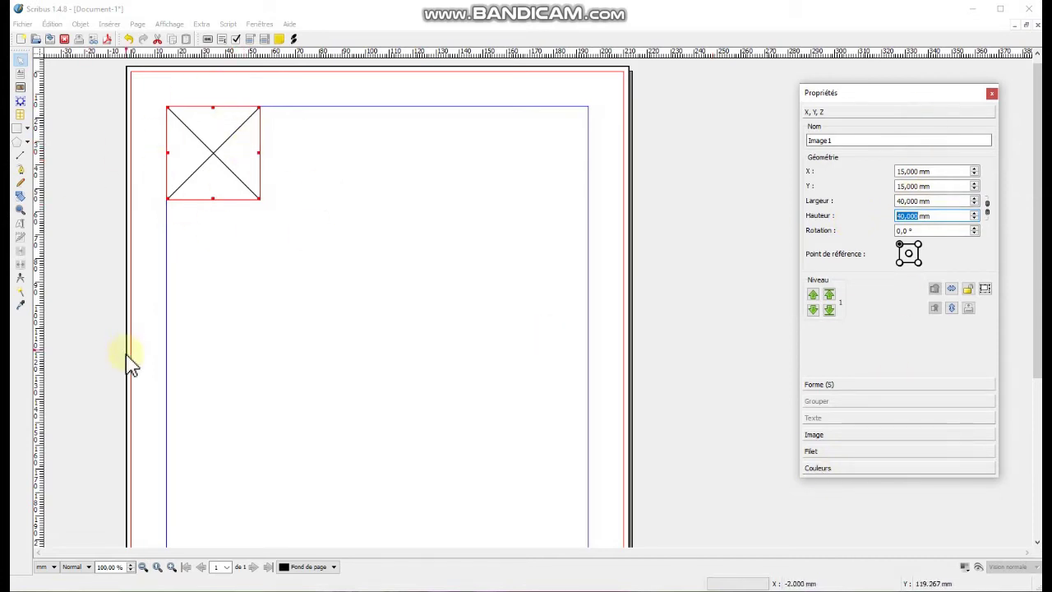
Start a new document colour in the CMJN model with C 48 %, M 93 % and J 100 %
{"action": "left_click", "coordinate": [119, 567]}
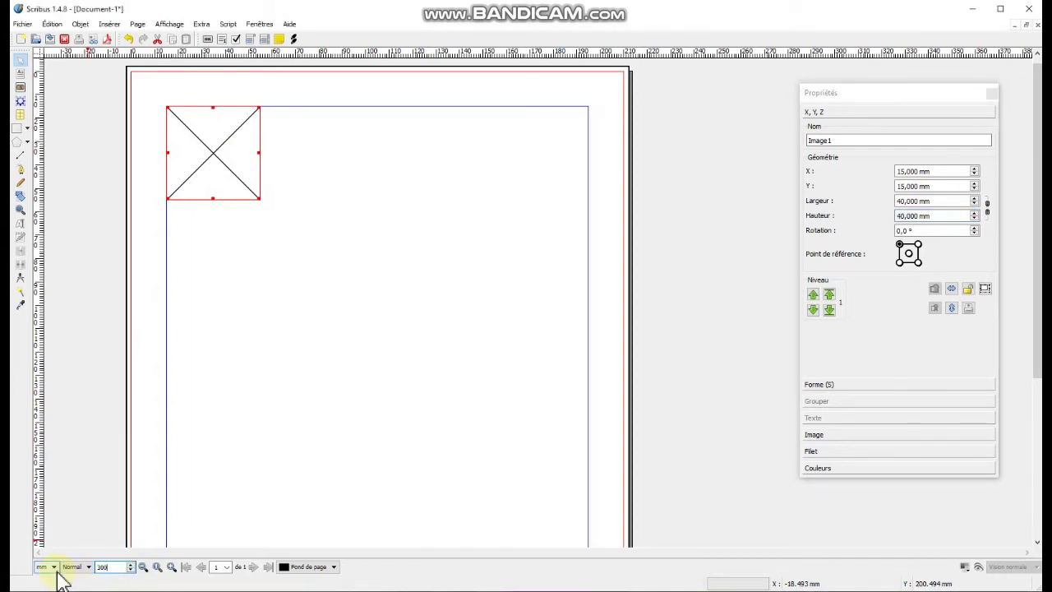
{"action": "type", "text": "300"}
{"action": "key", "text": "Return"}
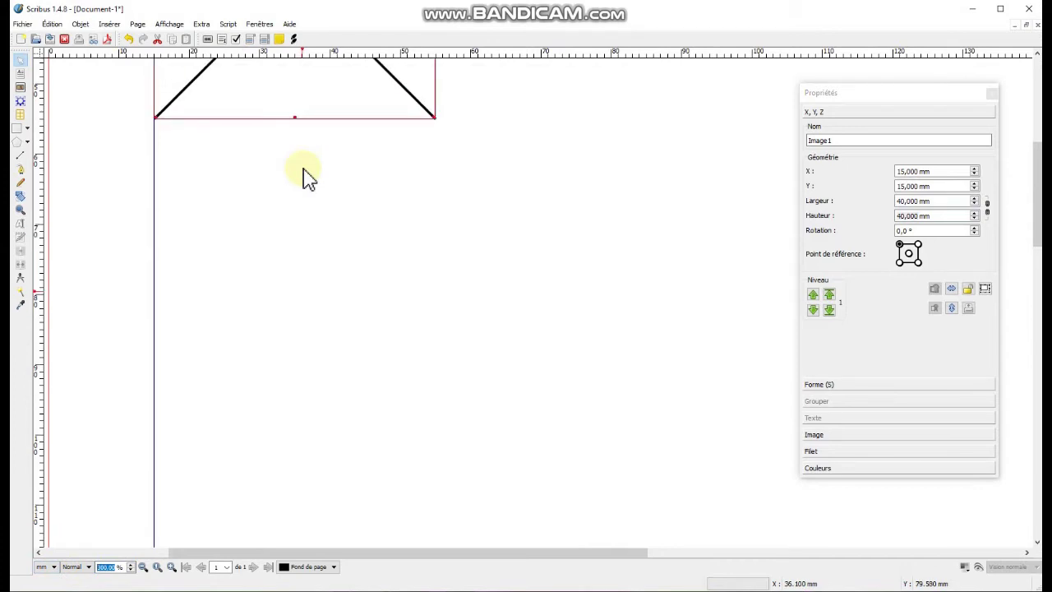
{"action": "scroll", "coordinate": [306, 177], "scroll_direction": "up", "scroll_amount": 5}
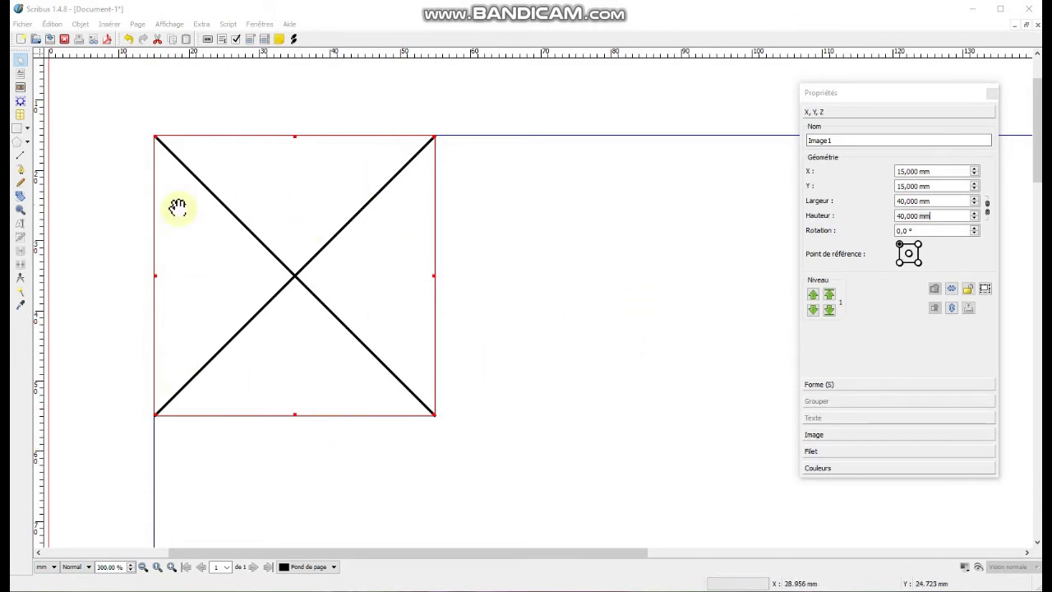
{"action": "left_click", "coordinate": [818, 468]}
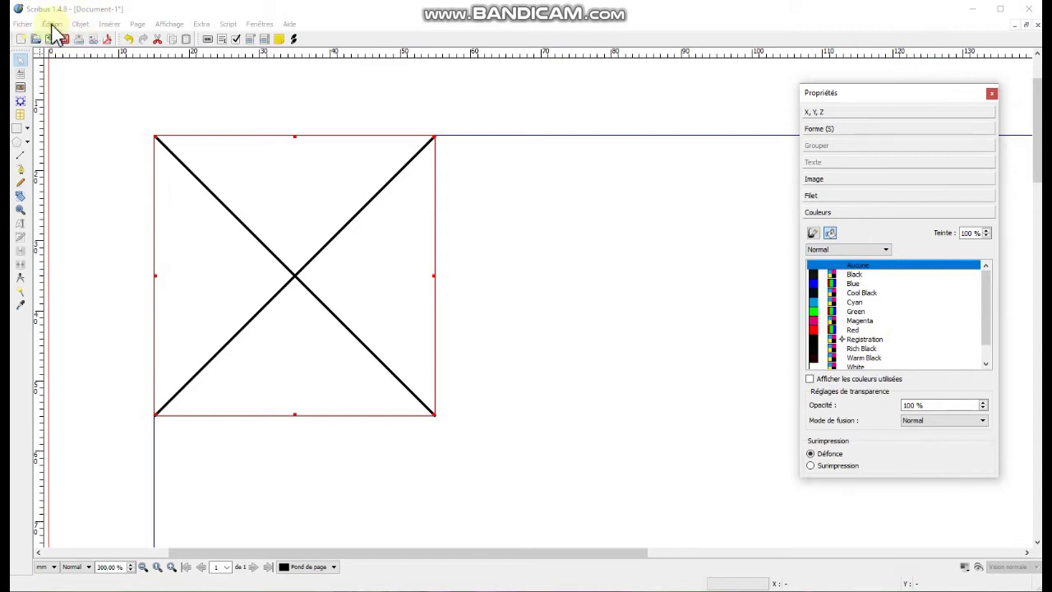
{"action": "left_click", "coordinate": [51, 24]}
{"action": "left_click", "coordinate": [64, 264]}
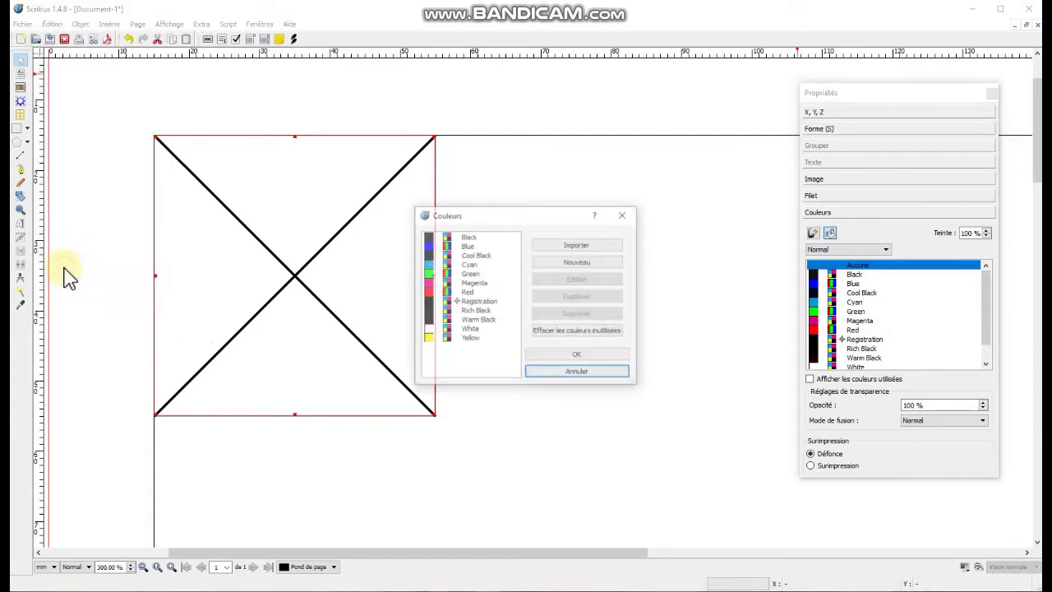
{"action": "left_click", "coordinate": [598, 263]}
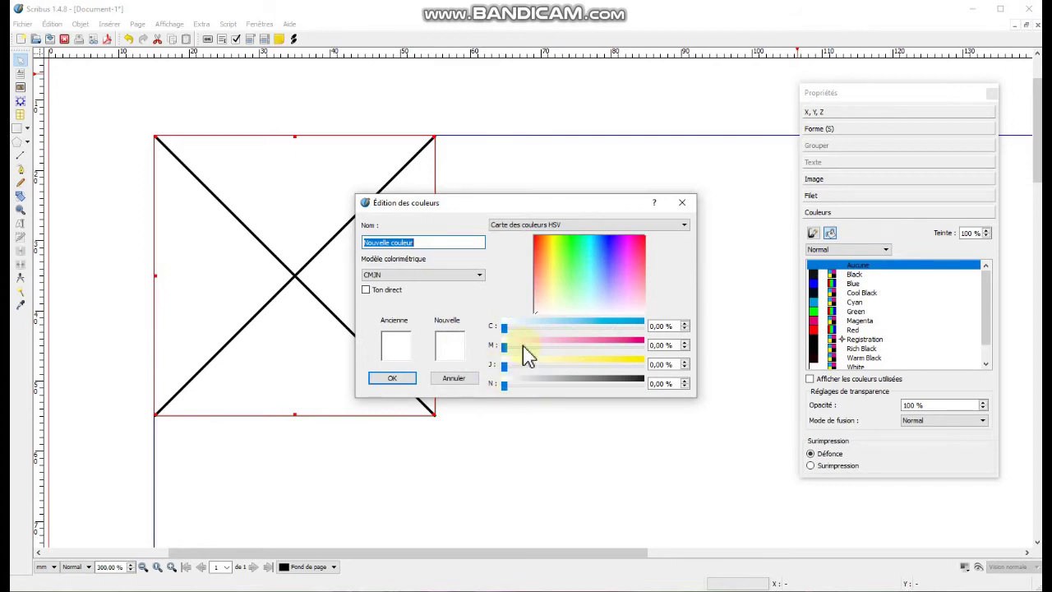
{"action": "triple_click", "coordinate": [659, 327]}
{"action": "type", "text": "4"}
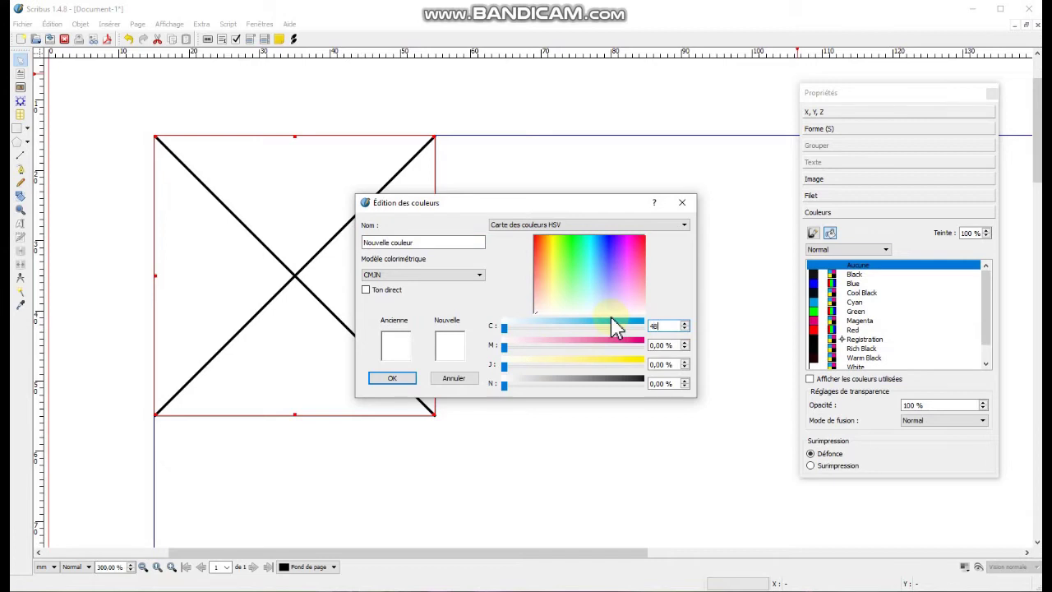
{"action": "type", "text": "8"}
{"action": "triple_click", "coordinate": [662, 346]}
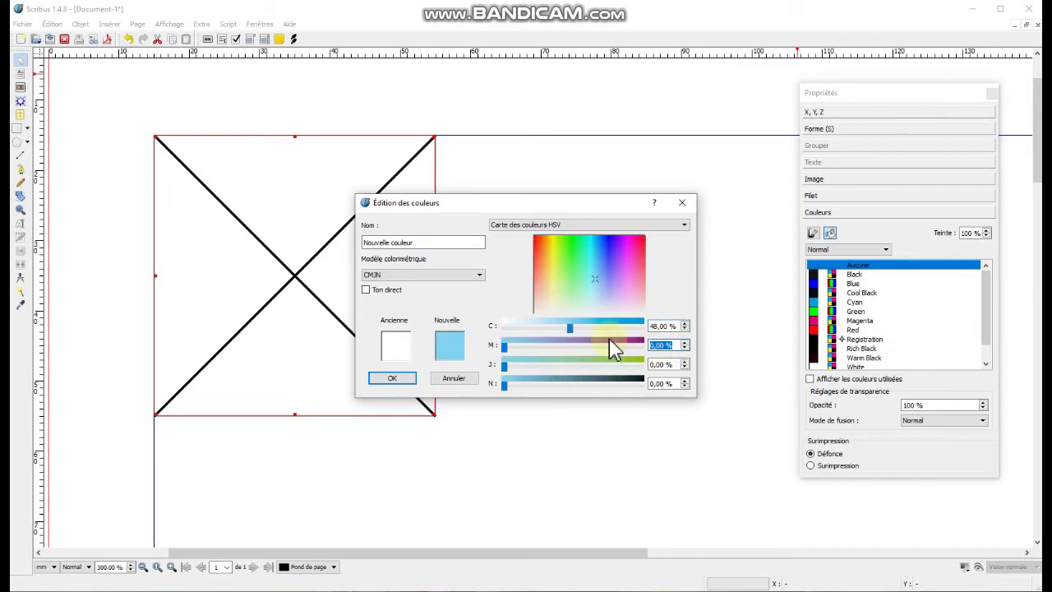
{"action": "type", "text": "93"}
{"action": "triple_click", "coordinate": [663, 364]}
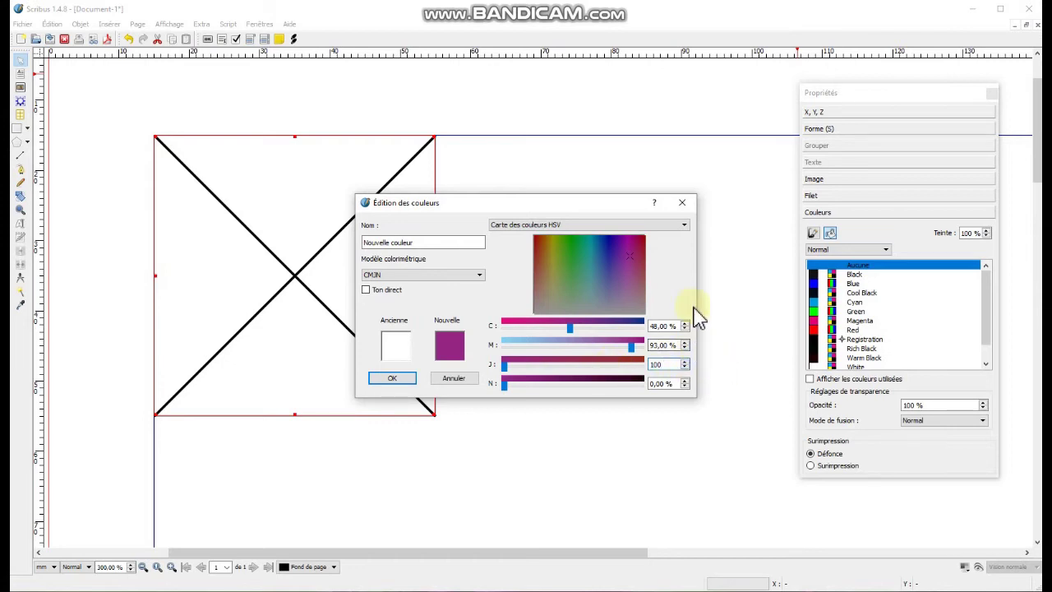
{"action": "triple_click", "coordinate": [662, 325]}
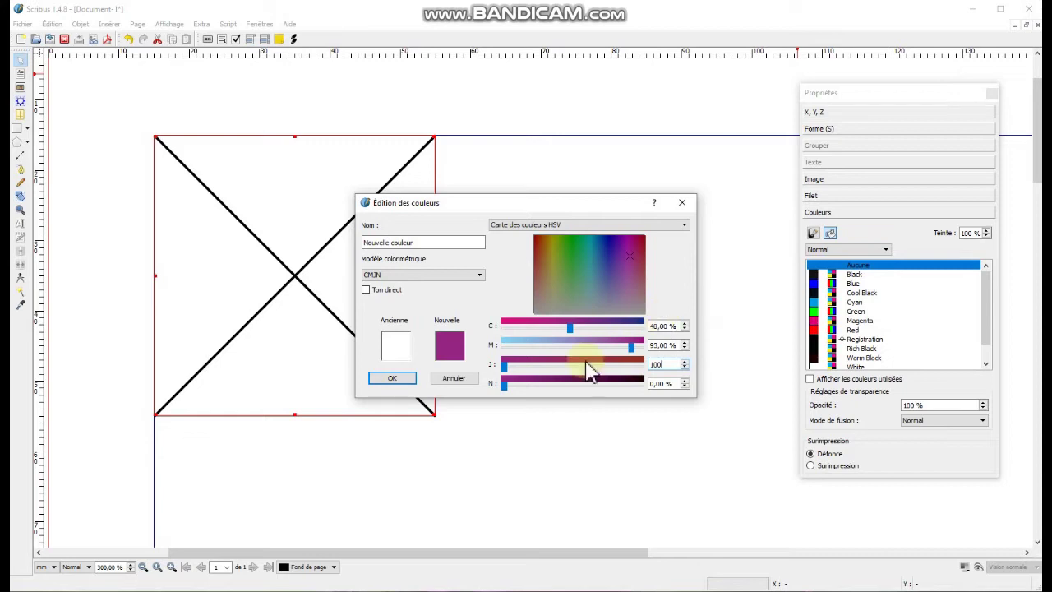
Save the new colour under the name fond and apply it as the image frame's fill
{"action": "left_click", "coordinate": [429, 240]}
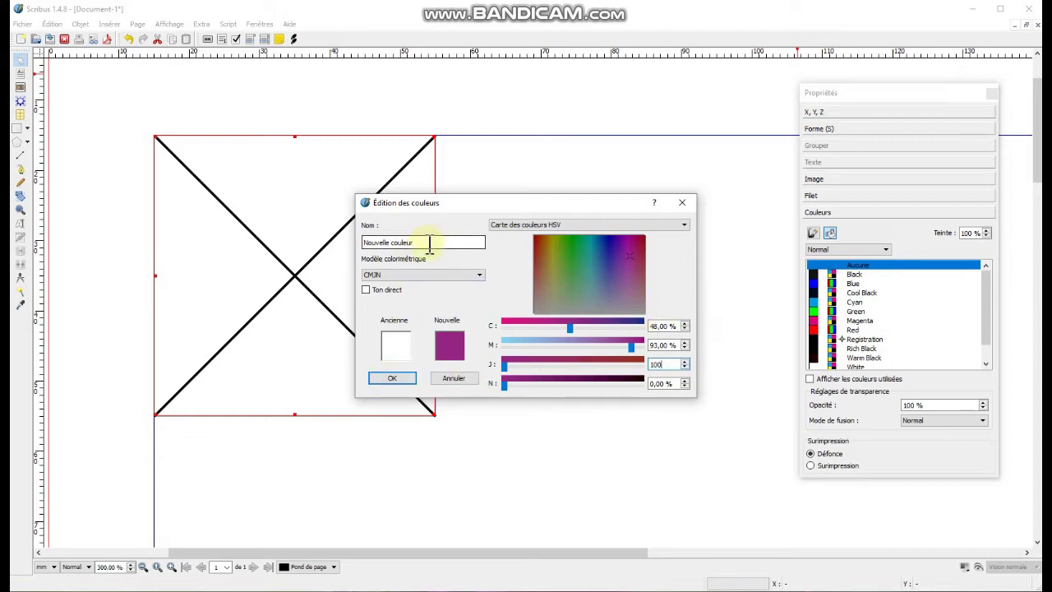
{"action": "left_click_drag", "start_coordinate": [431, 247], "coordinate": [333, 245]}
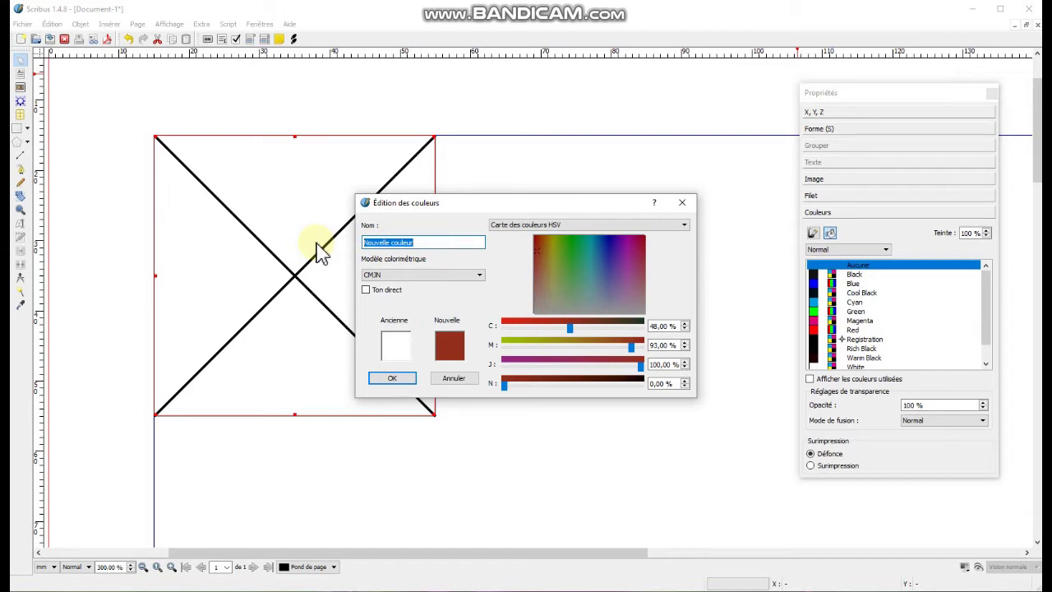
{"action": "type", "text": "fond"}
{"action": "left_click", "coordinate": [406, 379]}
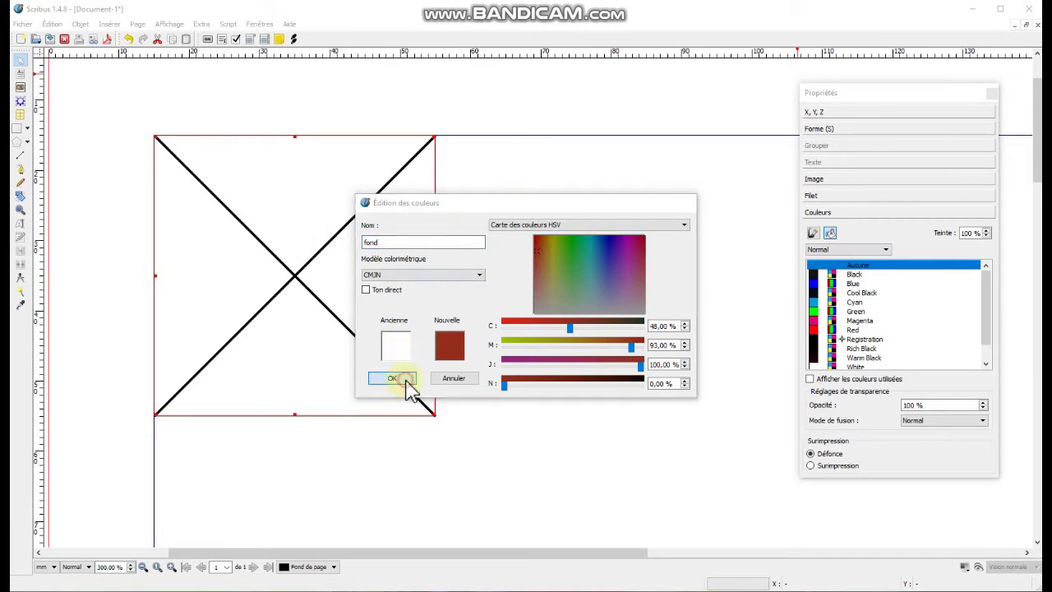
{"action": "left_click", "coordinate": [585, 359]}
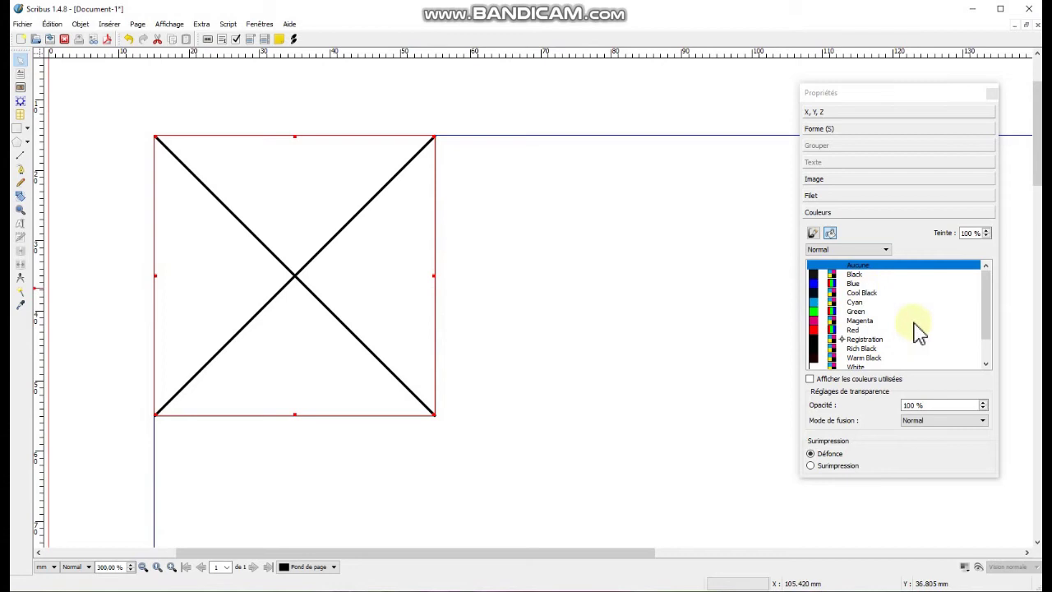
{"action": "scroll", "coordinate": [923, 307], "scroll_direction": "down", "scroll_amount": 1}
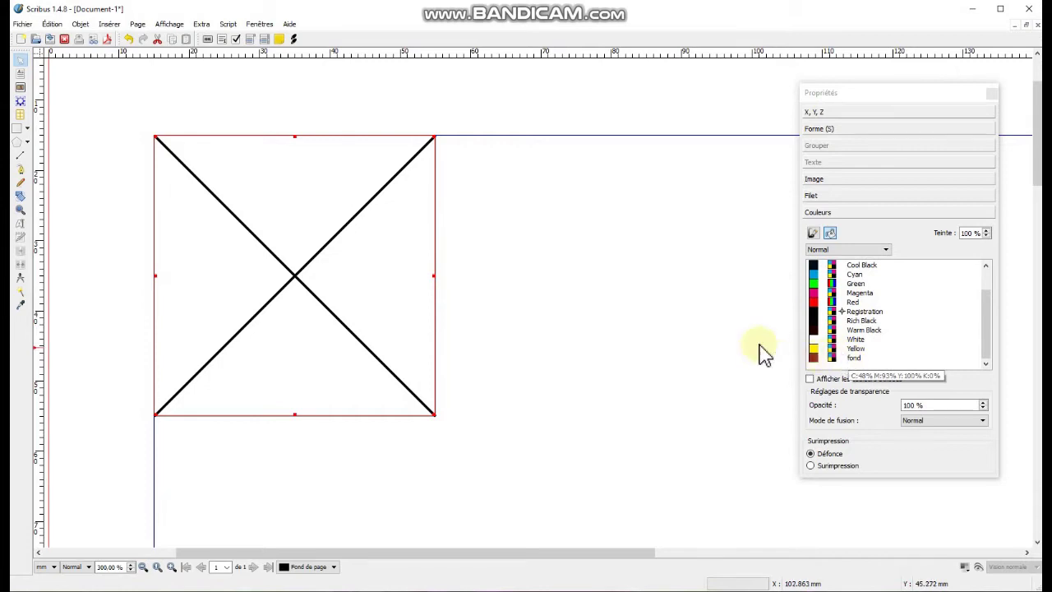
{"action": "left_click", "coordinate": [852, 359]}
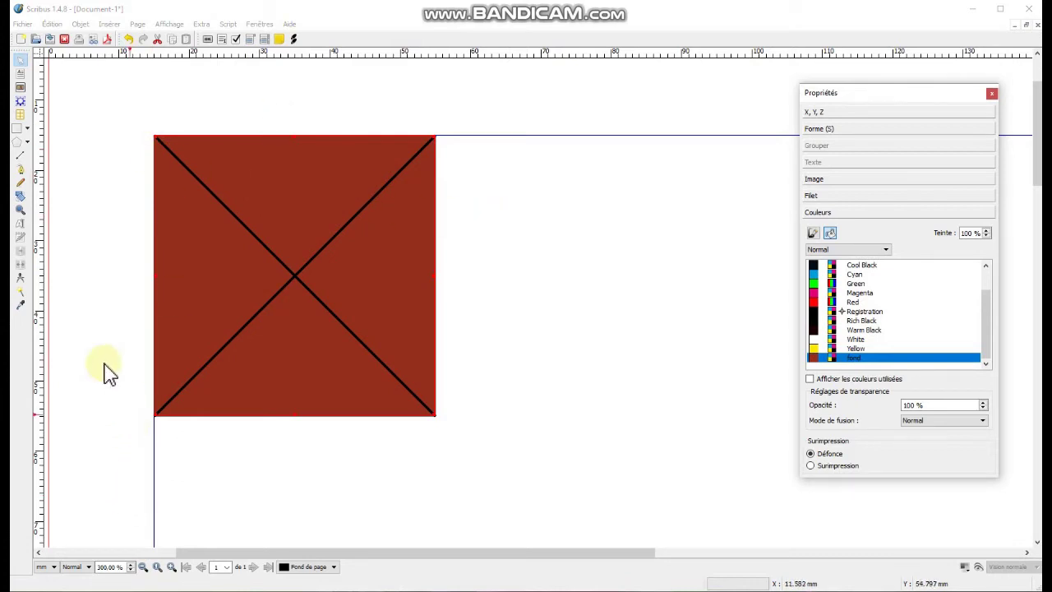
Add another CMJN colour named bandzau with C 64 %, M 81 % and J 91 % to the document's colours
{"action": "left_click", "coordinate": [52, 25]}
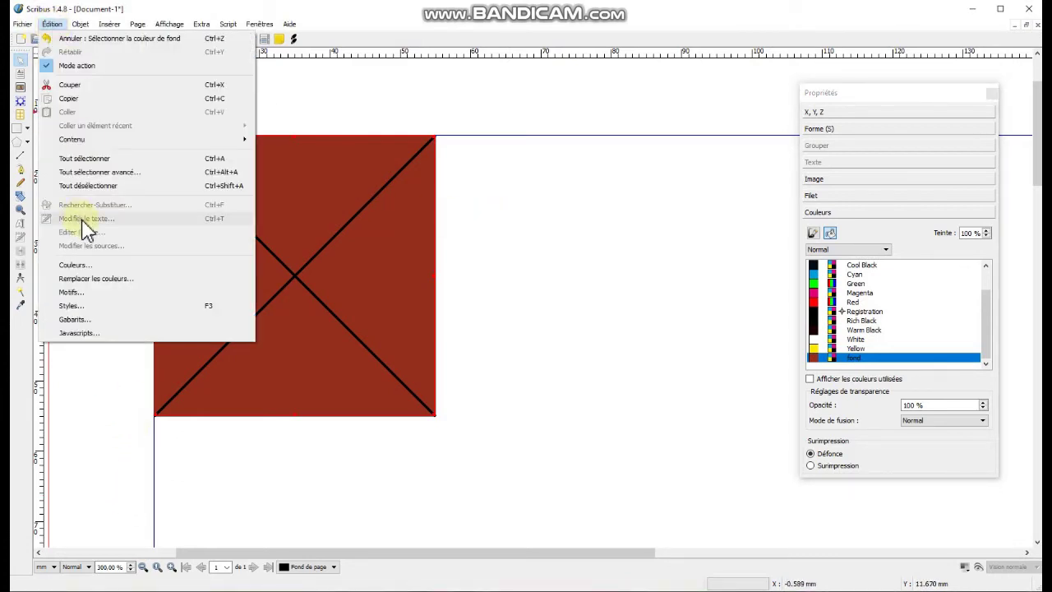
{"action": "left_click", "coordinate": [70, 265]}
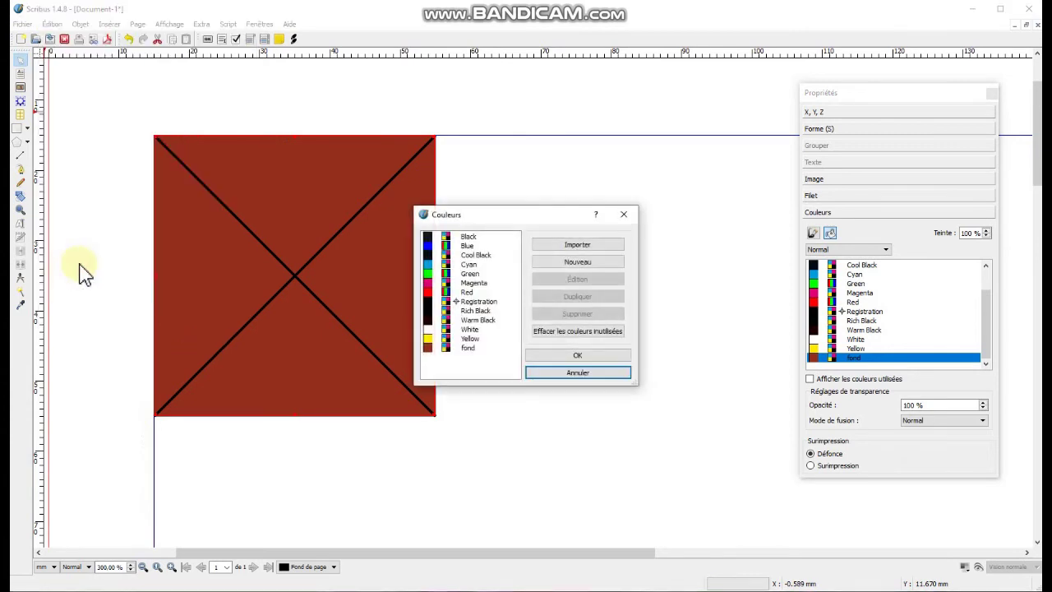
{"action": "left_click", "coordinate": [591, 270]}
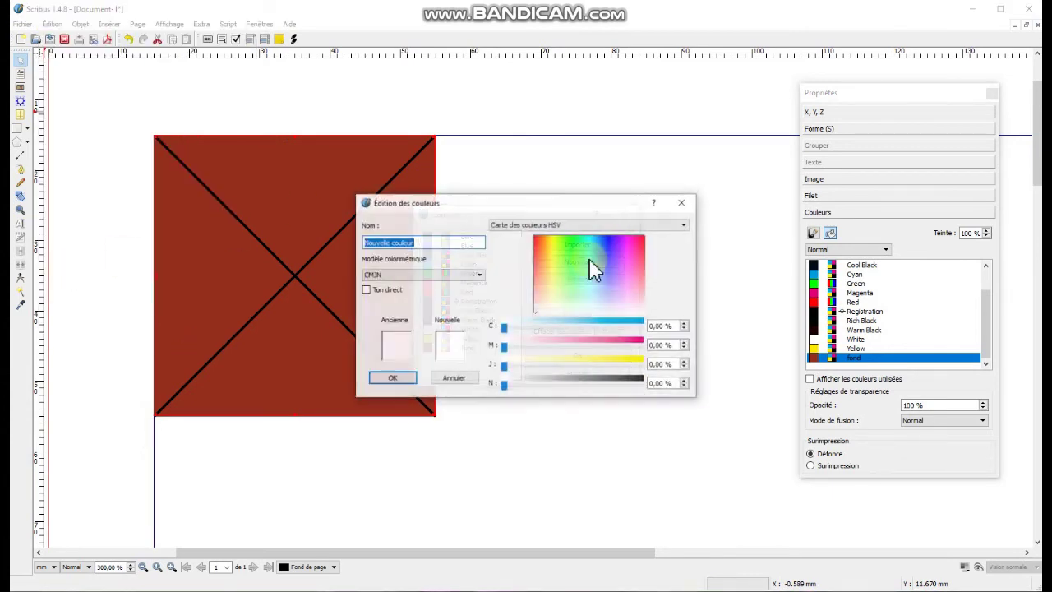
{"action": "left_click", "coordinate": [670, 326]}
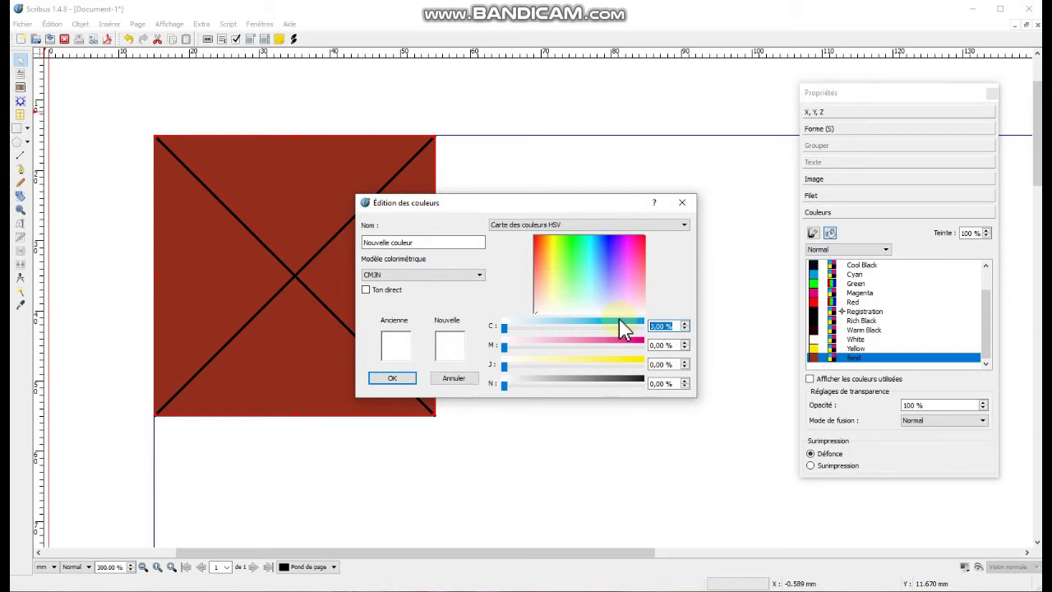
{"action": "type", "text": "64"}
{"action": "left_click", "coordinate": [670, 344]}
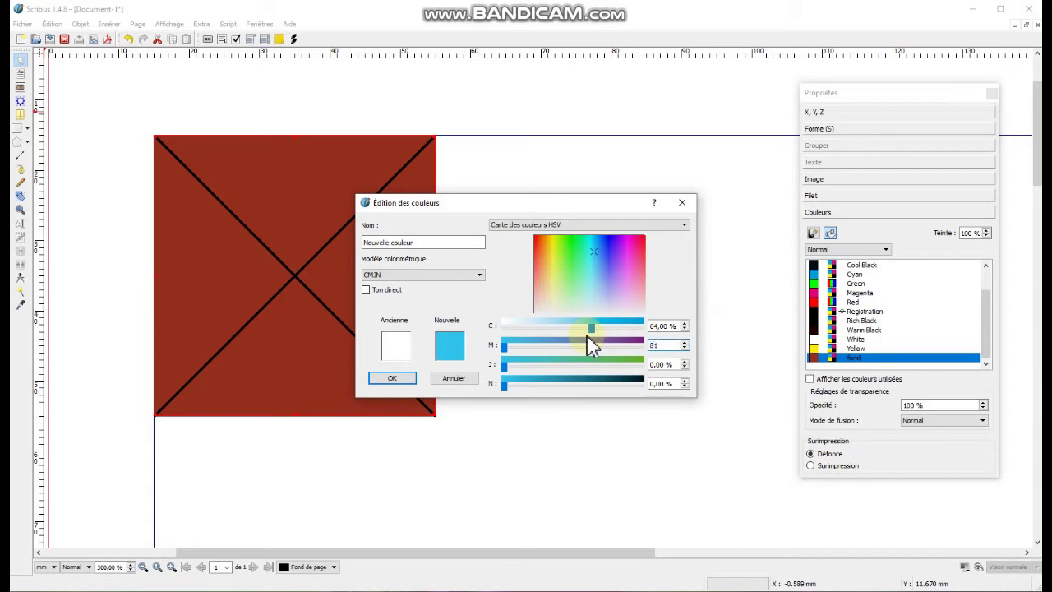
{"action": "left_click", "coordinate": [675, 365]}
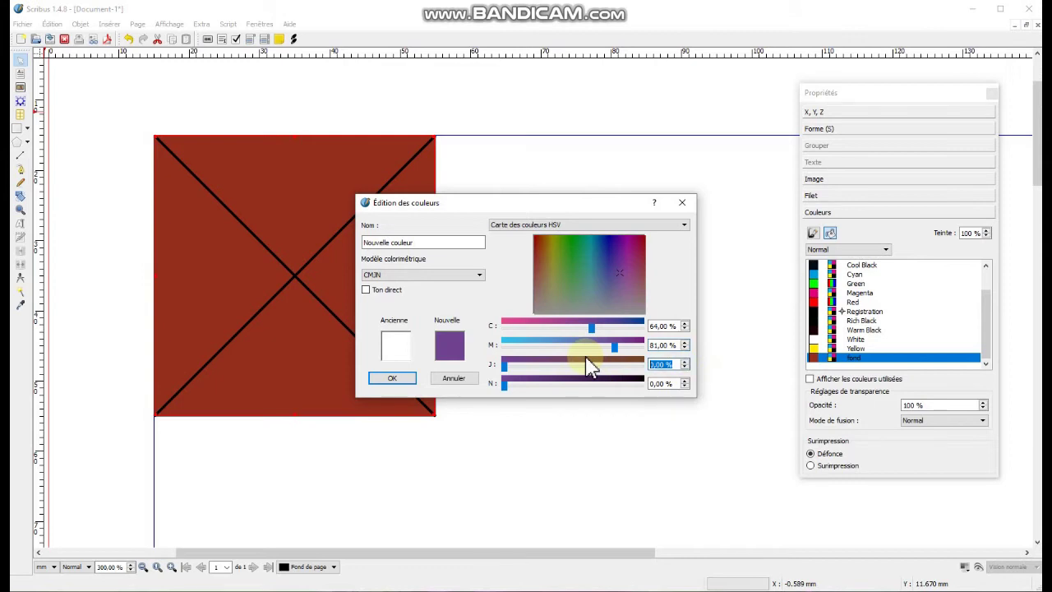
{"action": "type", "text": "91"}
{"action": "left_click_drag", "start_coordinate": [478, 242], "coordinate": [365, 244]}
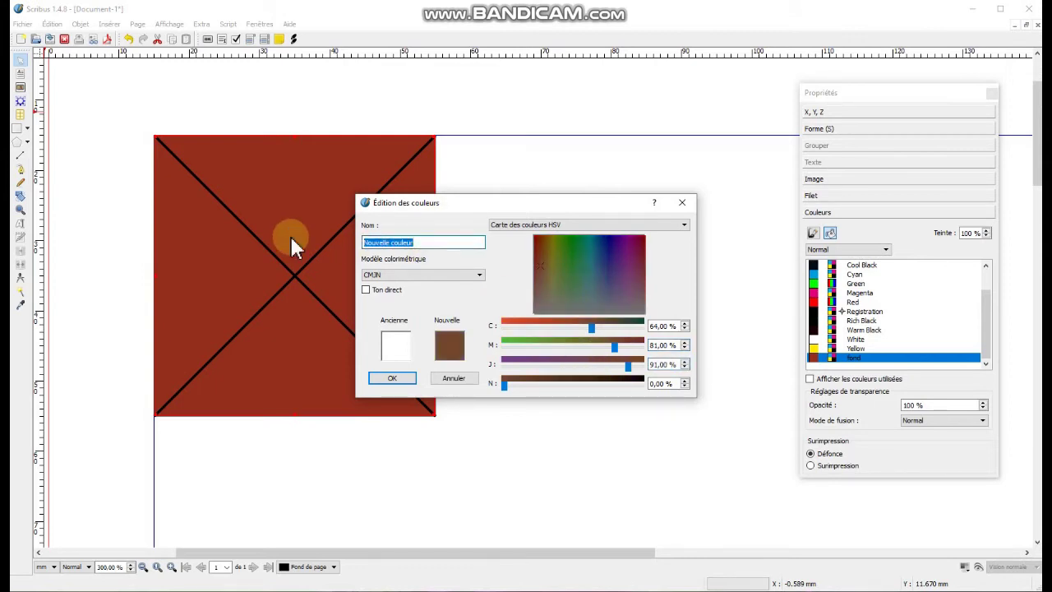
{"action": "type", "text": "bandzau"}
{"action": "left_click", "coordinate": [392, 380]}
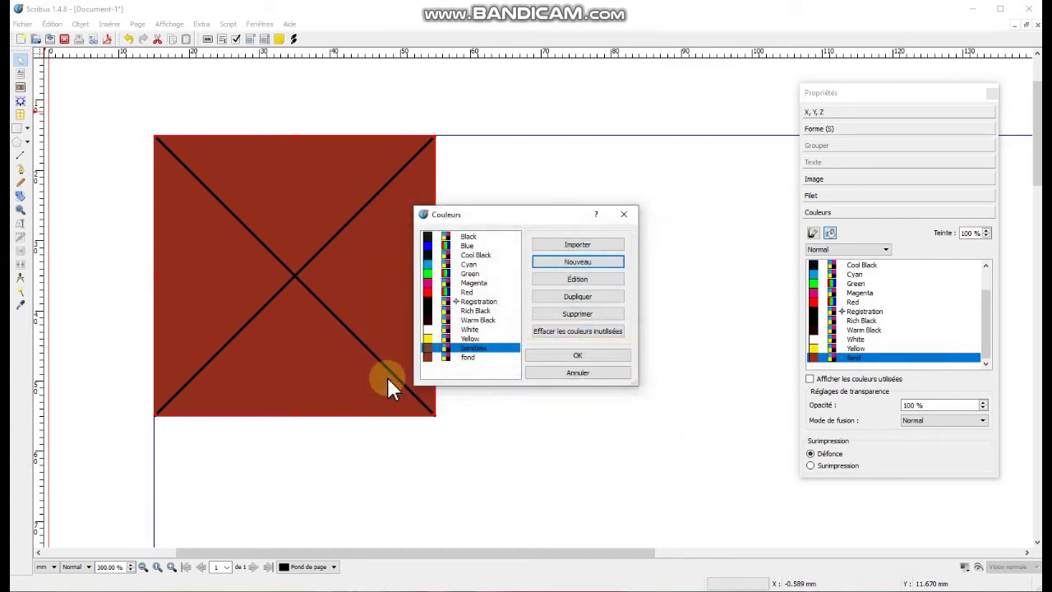
Draw a second image frame about 39 mm wide and 6 mm high across the square's upper part and fill it with bandzau
{"action": "left_click", "coordinate": [578, 355]}
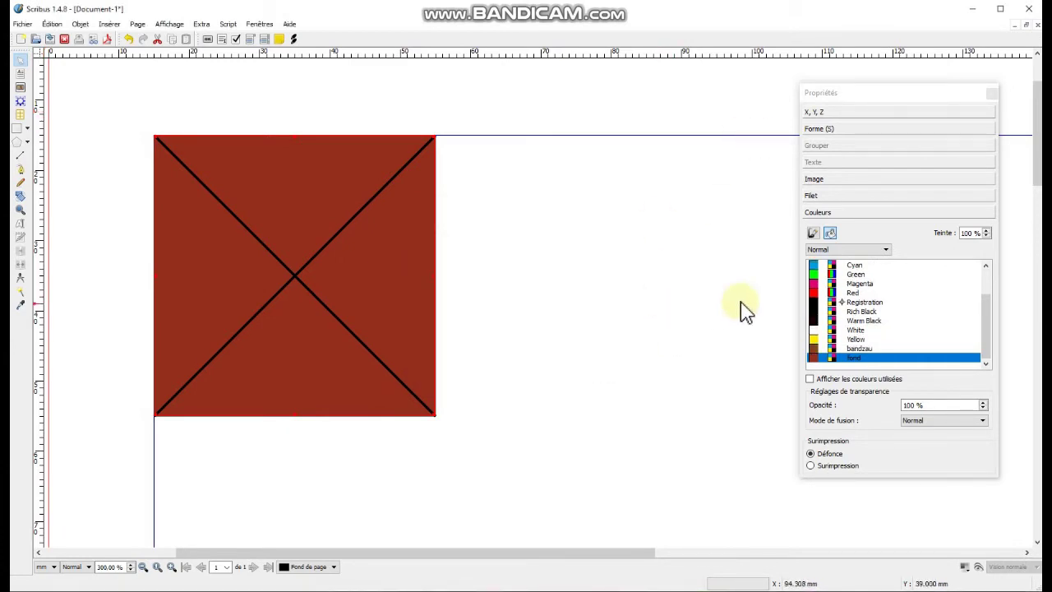
{"action": "left_click", "coordinate": [21, 88]}
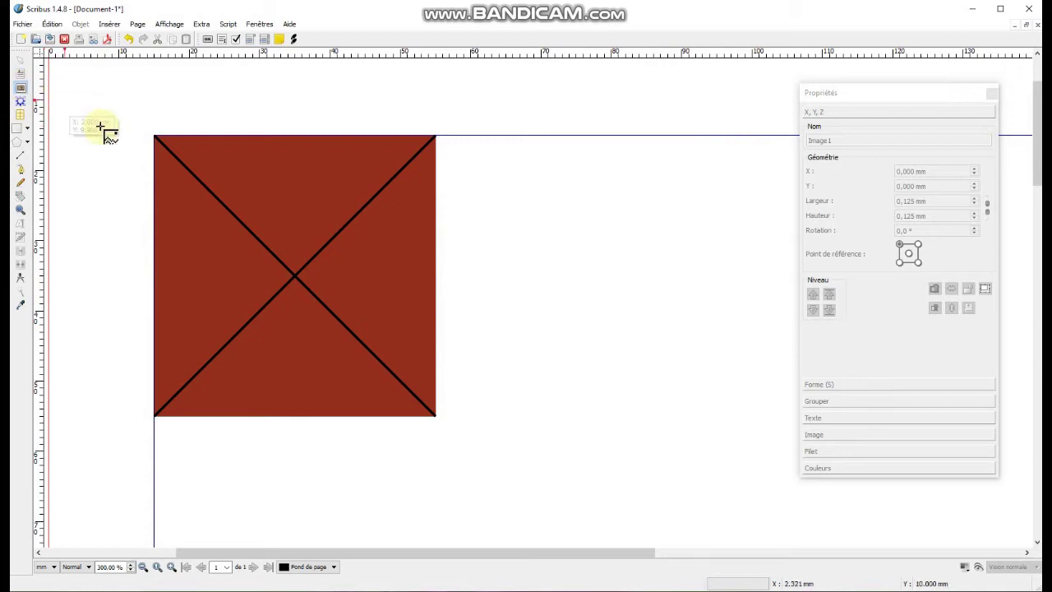
{"action": "left_click_drag", "start_coordinate": [153, 175], "coordinate": [429, 212]}
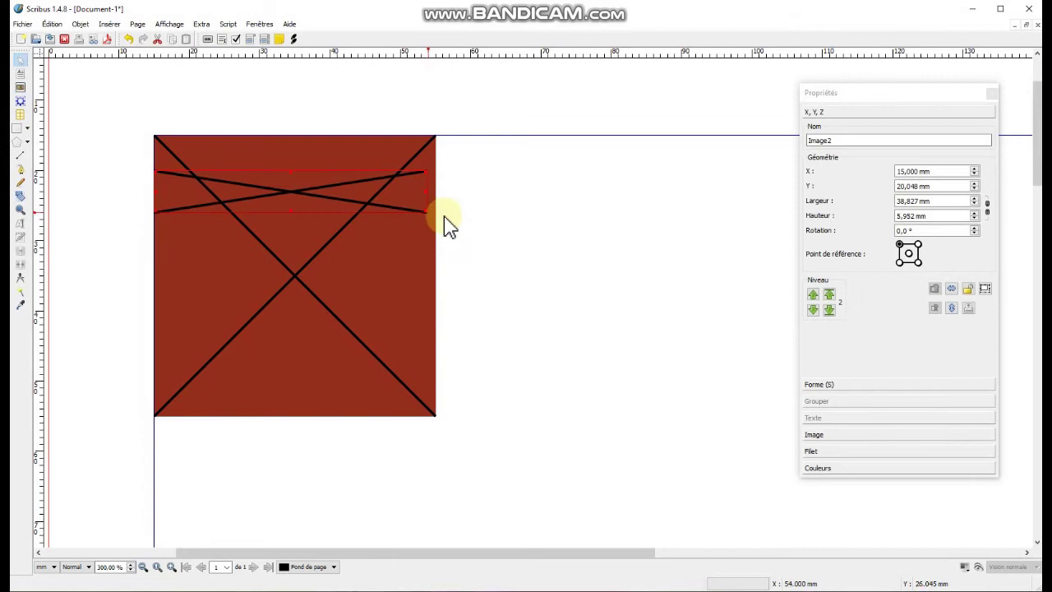
{"action": "left_click", "coordinate": [831, 468]}
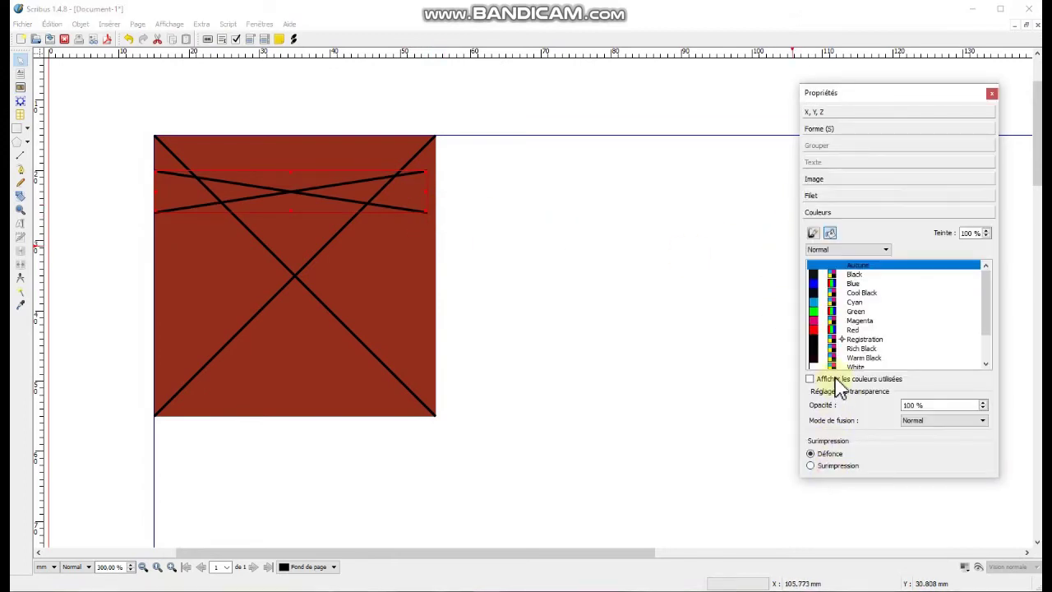
{"action": "scroll", "coordinate": [929, 287], "scroll_direction": "down", "scroll_amount": 2}
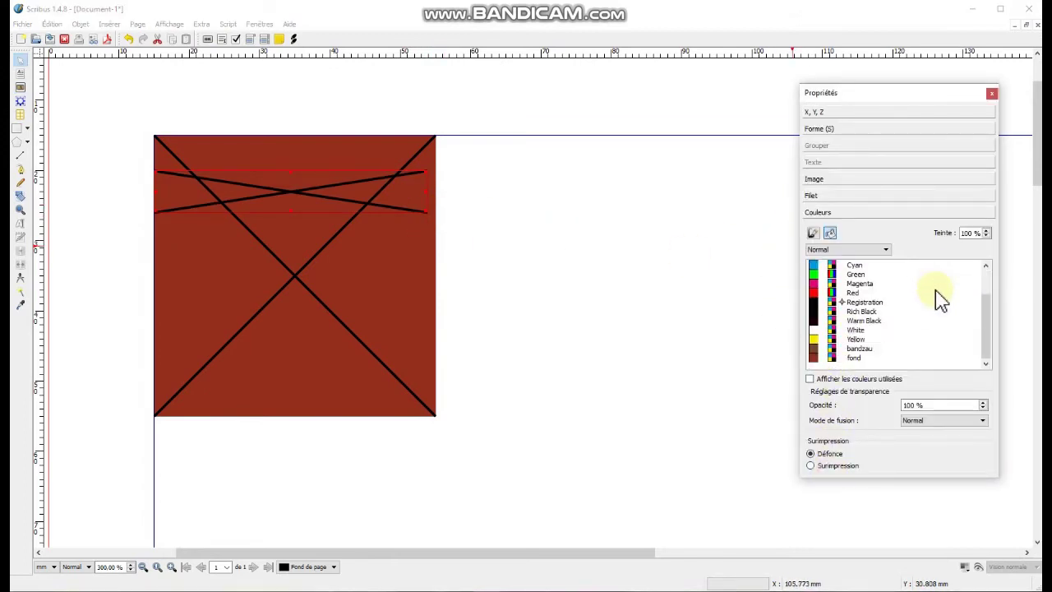
{"action": "left_click", "coordinate": [855, 349]}
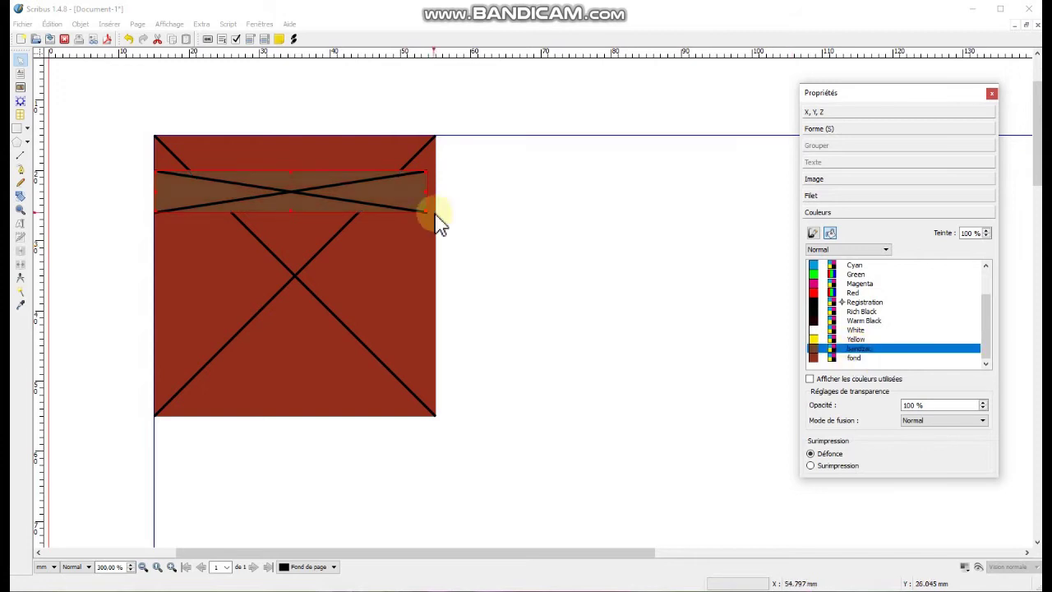
Set the brown banner frame's Y position to 20 mm, its width to 40 mm and its height to 5 mm
{"action": "left_click", "coordinate": [827, 115]}
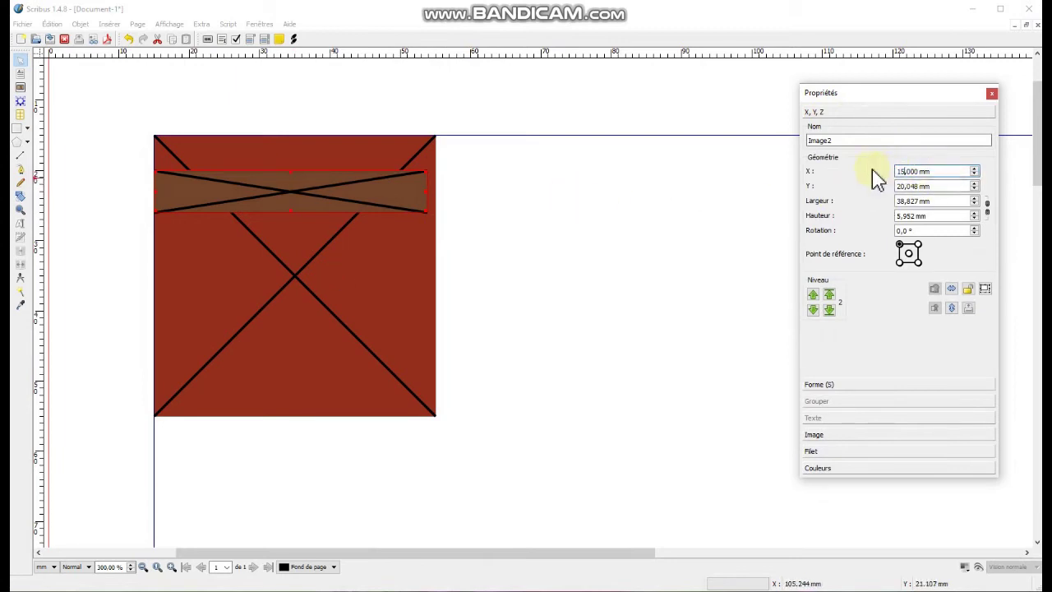
{"action": "left_click", "coordinate": [904, 186]}
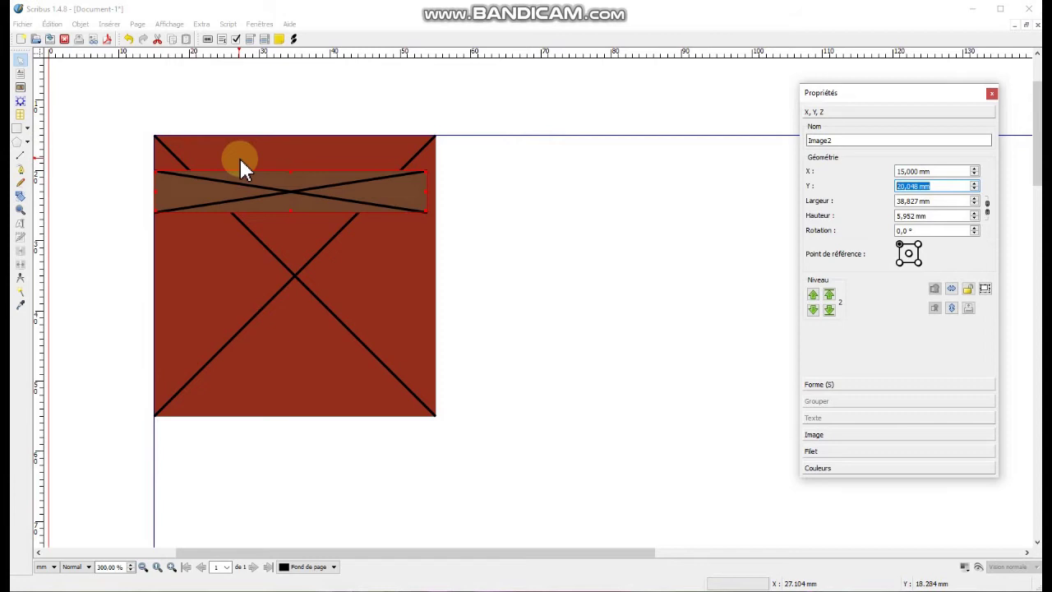
{"action": "type", "text": "20"}
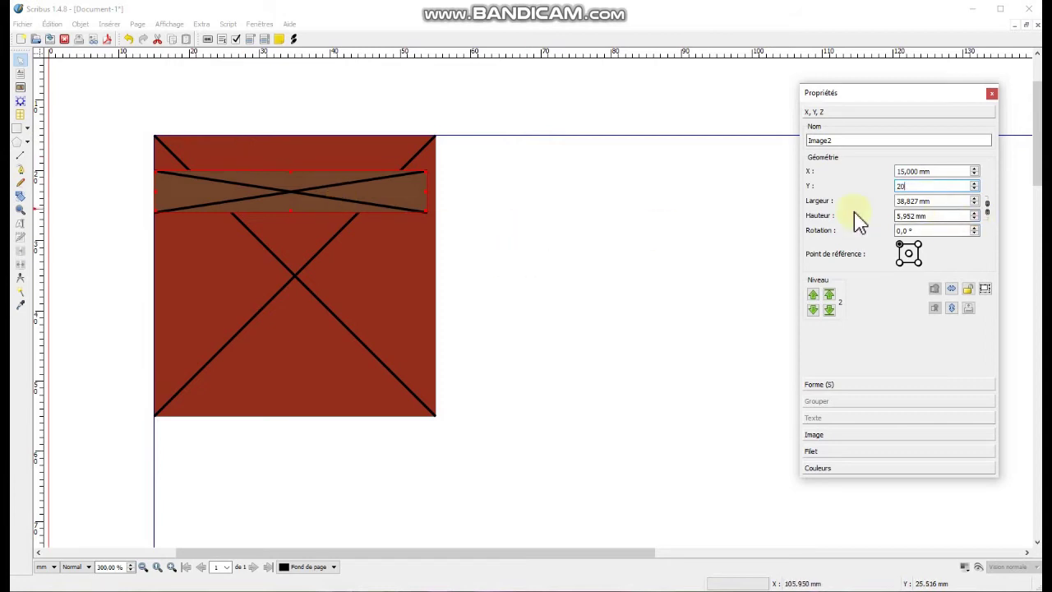
{"action": "key", "text": "Tab"}
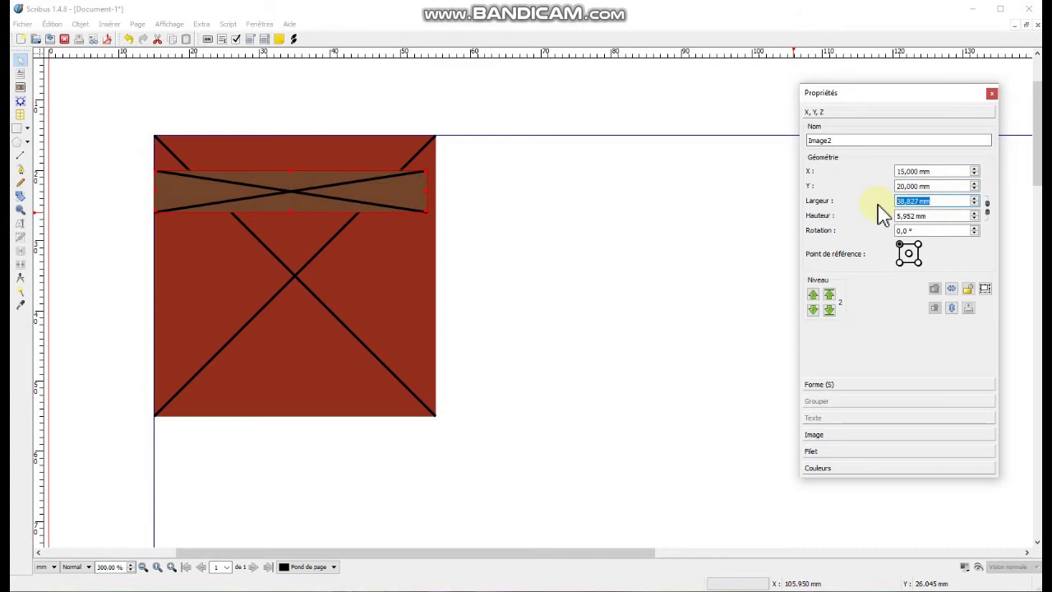
{"action": "type", "text": "40"}
{"action": "key", "text": "Tab"}
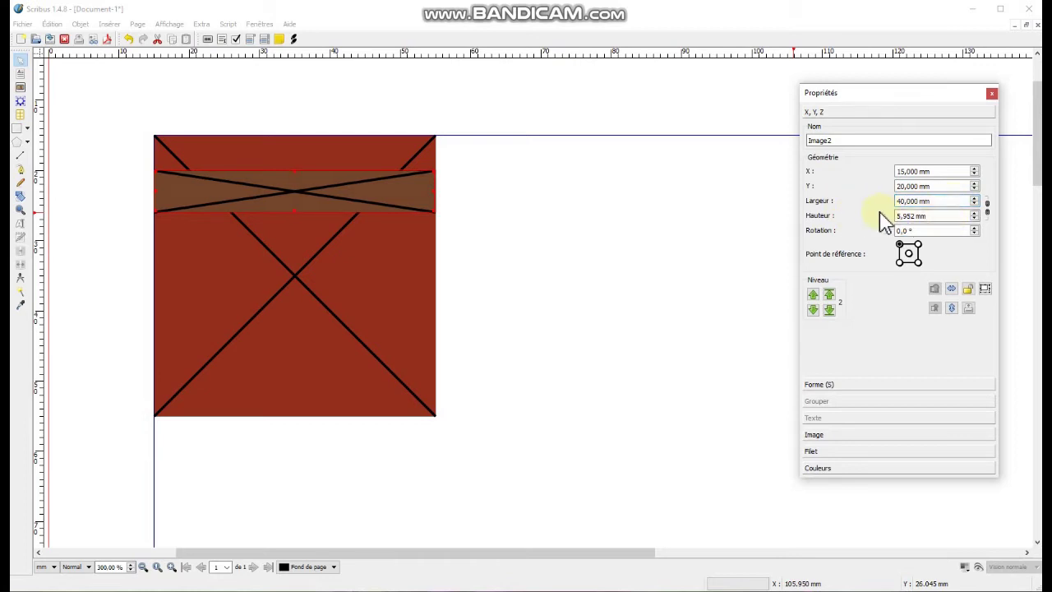
{"action": "left_click_drag", "start_coordinate": [946, 217], "coordinate": [888, 215]}
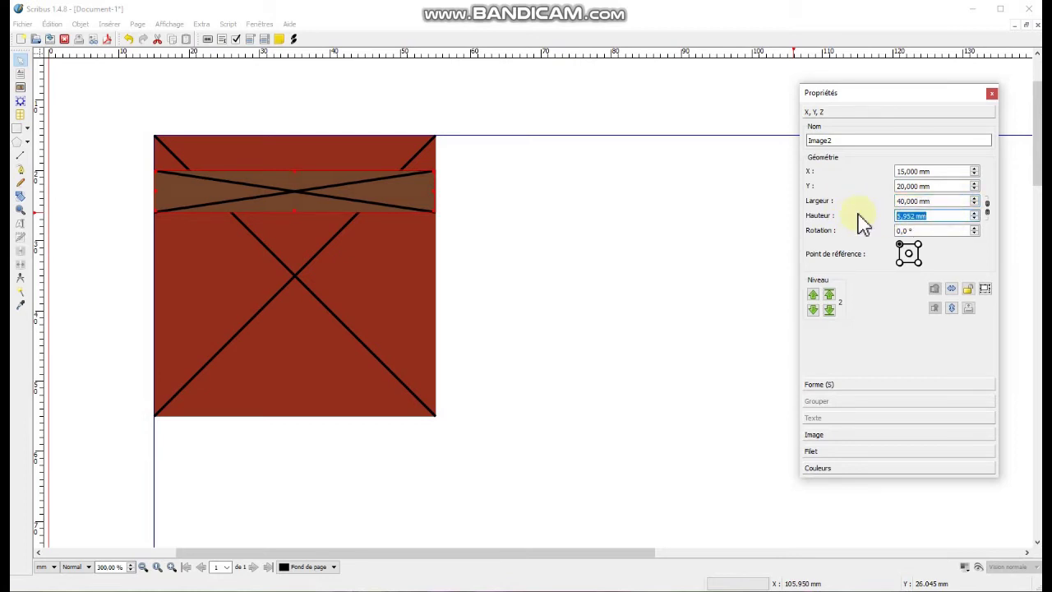
{"action": "type", "text": "5"}
{"action": "key", "text": "Return"}
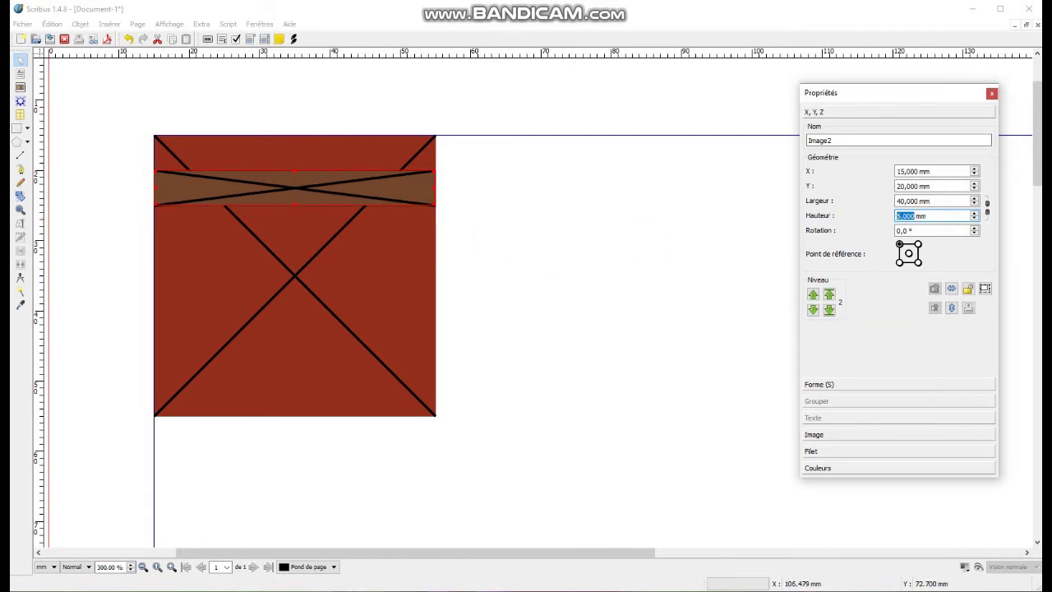
Switch the page to preview mode and duplicate the horizontal brown banner
{"action": "left_click", "coordinate": [979, 568]}
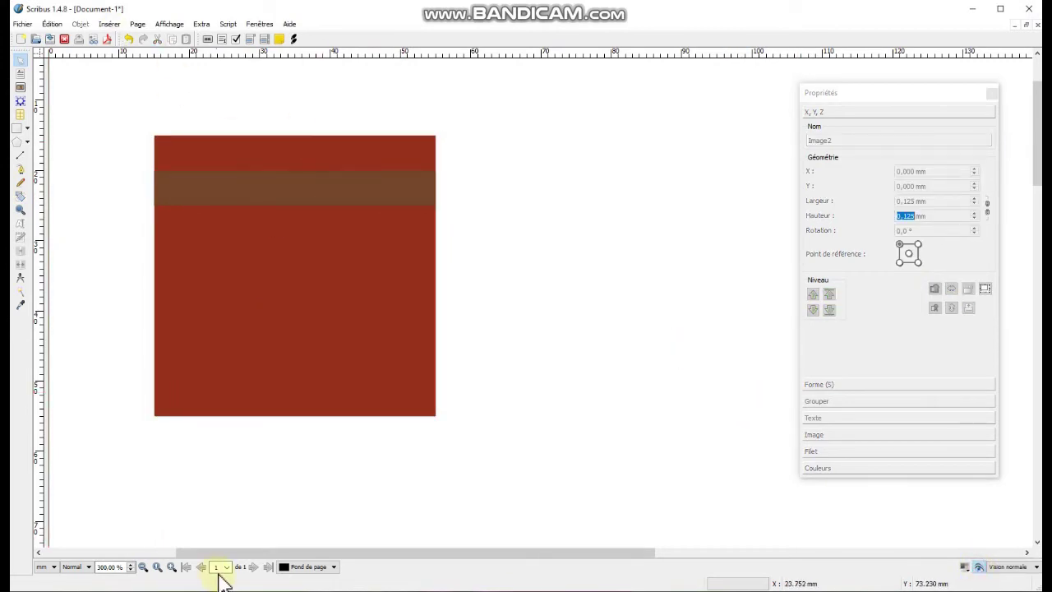
{"action": "left_click", "coordinate": [249, 382]}
{"action": "left_click", "coordinate": [416, 237]}
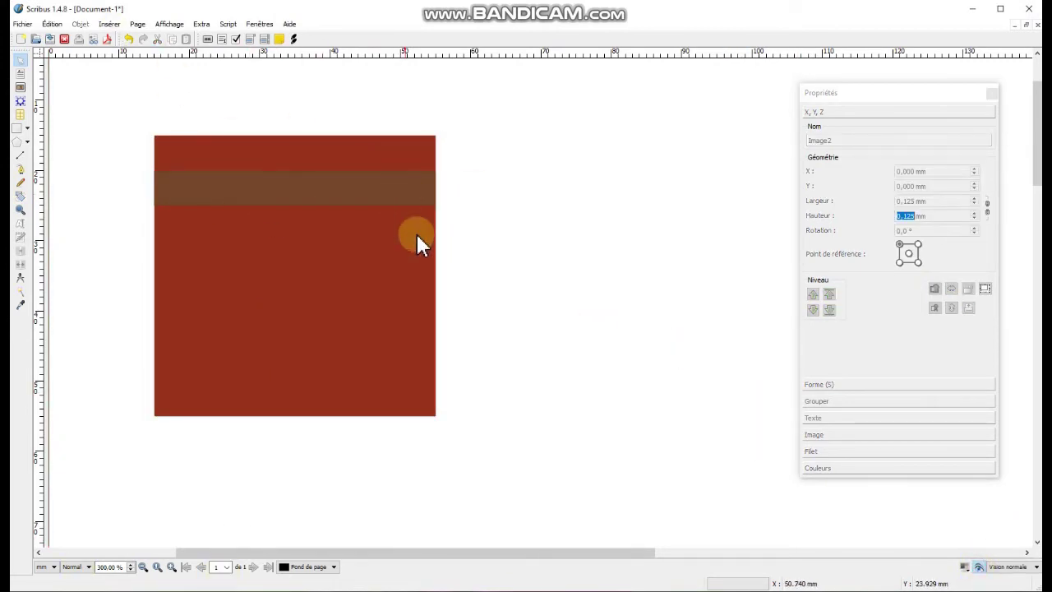
{"action": "left_click", "coordinate": [371, 189]}
{"action": "left_click", "coordinate": [333, 194]}
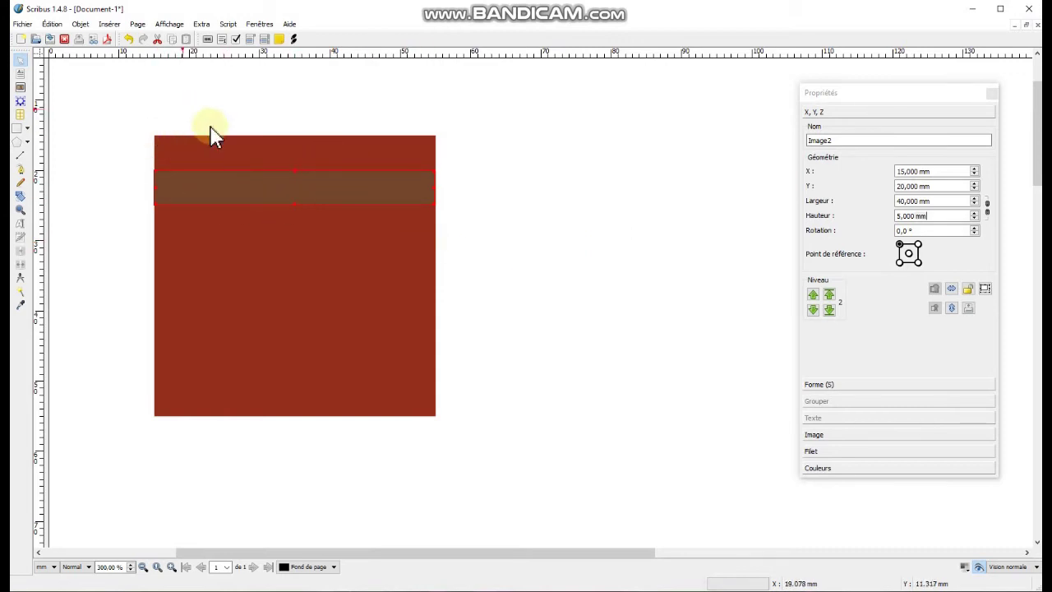
{"action": "left_click", "coordinate": [277, 191]}
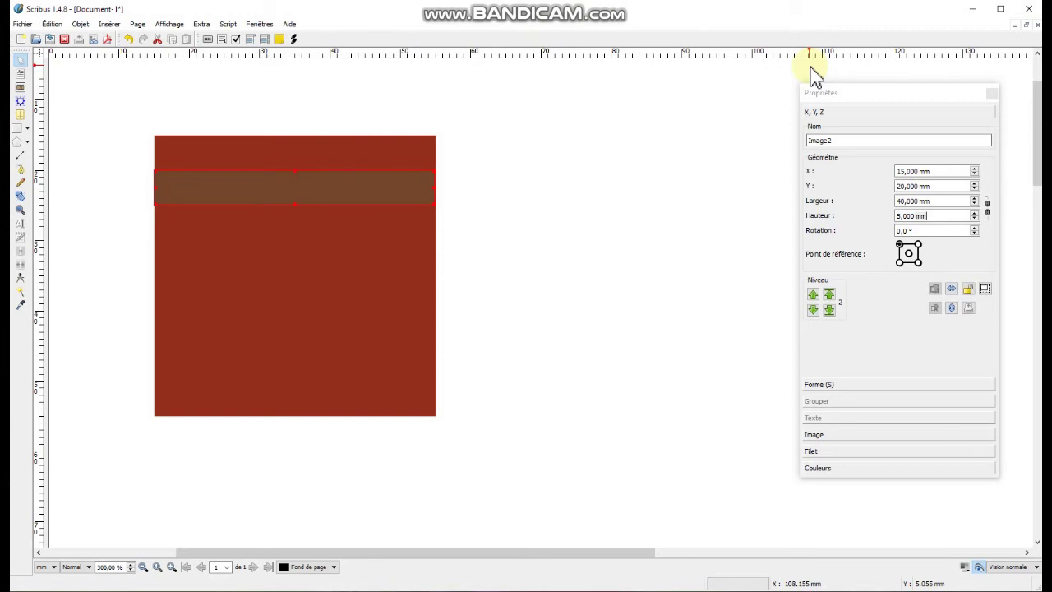
{"action": "key", "text": "ctrl+d"}
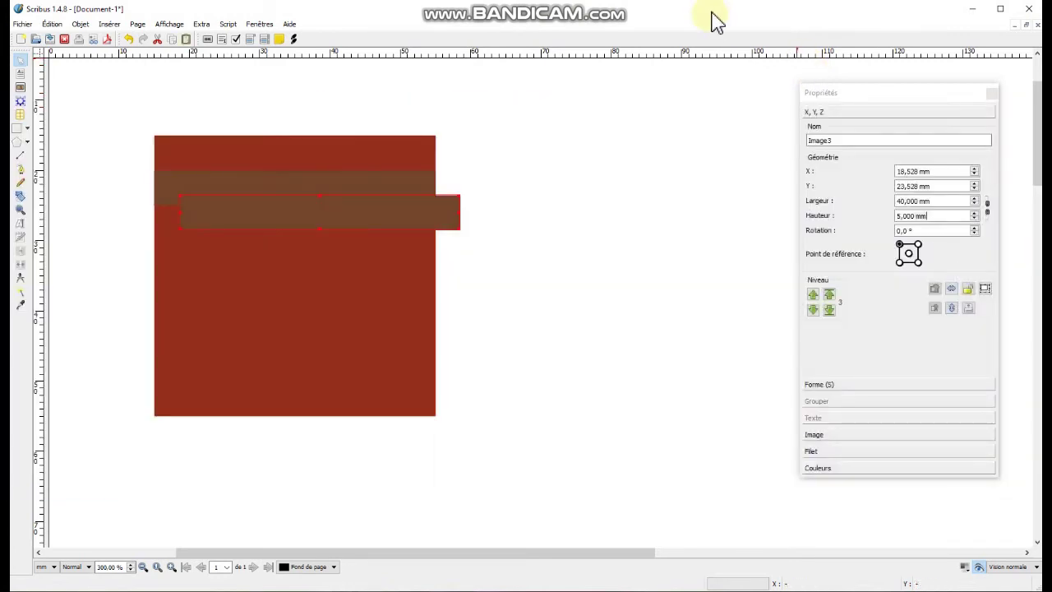
{"action": "left_click", "coordinate": [80, 25]}
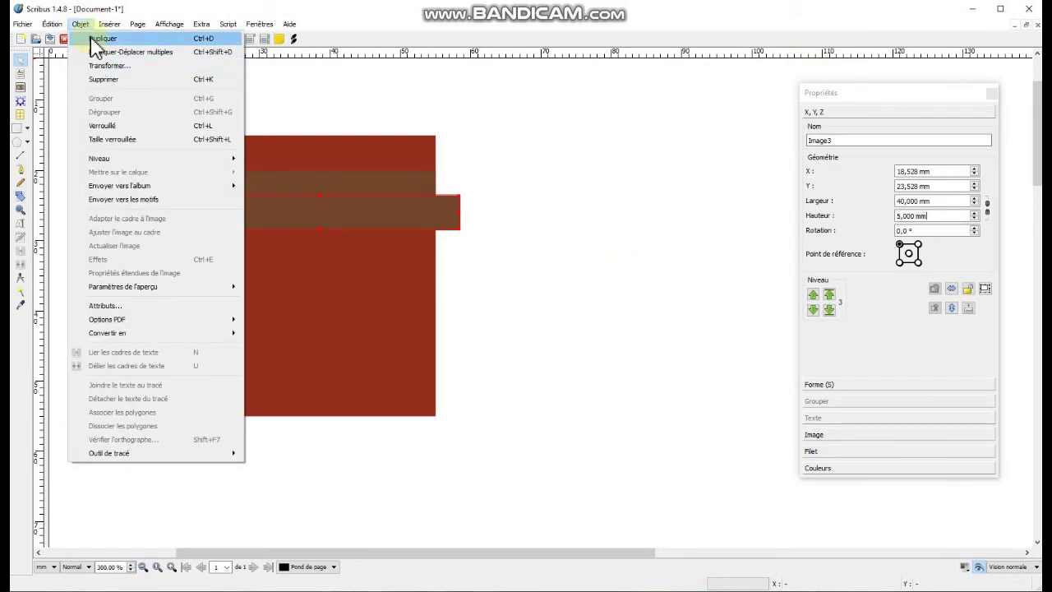
{"action": "left_click", "coordinate": [624, 266]}
Rotate the duplicated banner to 90° and move it down onto the square as a vertical band near its left edge
{"action": "left_click", "coordinate": [297, 218]}
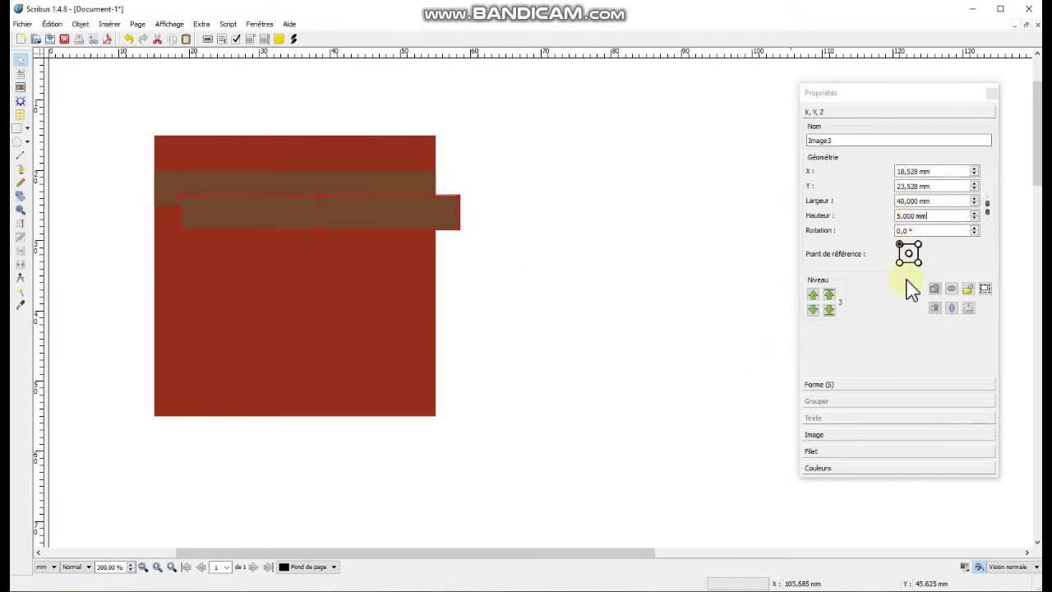
{"action": "left_click", "coordinate": [919, 230]}
{"action": "left_click_drag", "start_coordinate": [918, 231], "coordinate": [860, 227]}
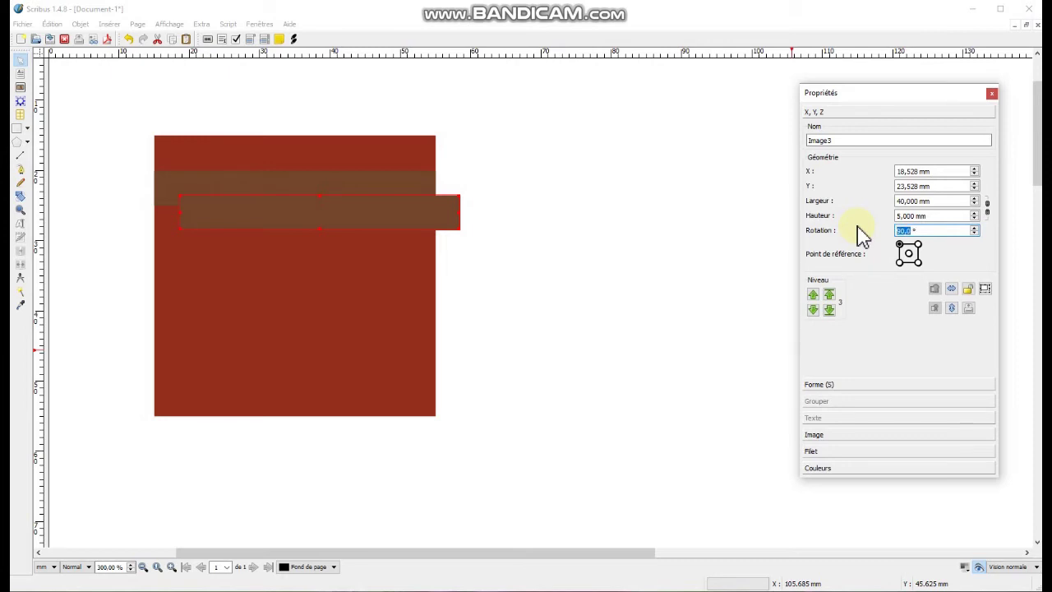
{"action": "key", "text": "Return"}
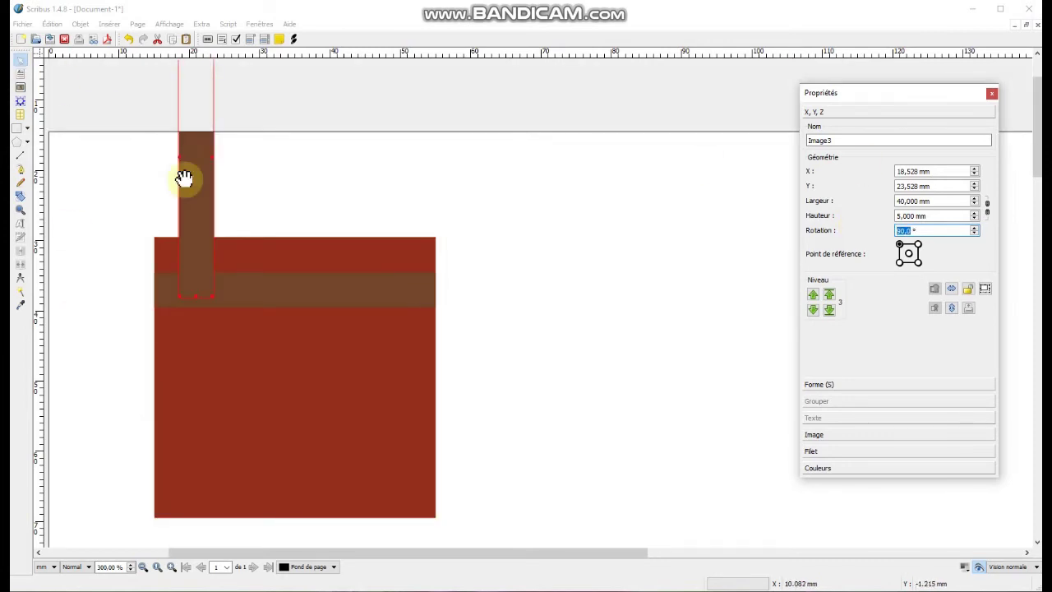
{"action": "left_click_drag", "start_coordinate": [200, 195], "coordinate": [192, 415]}
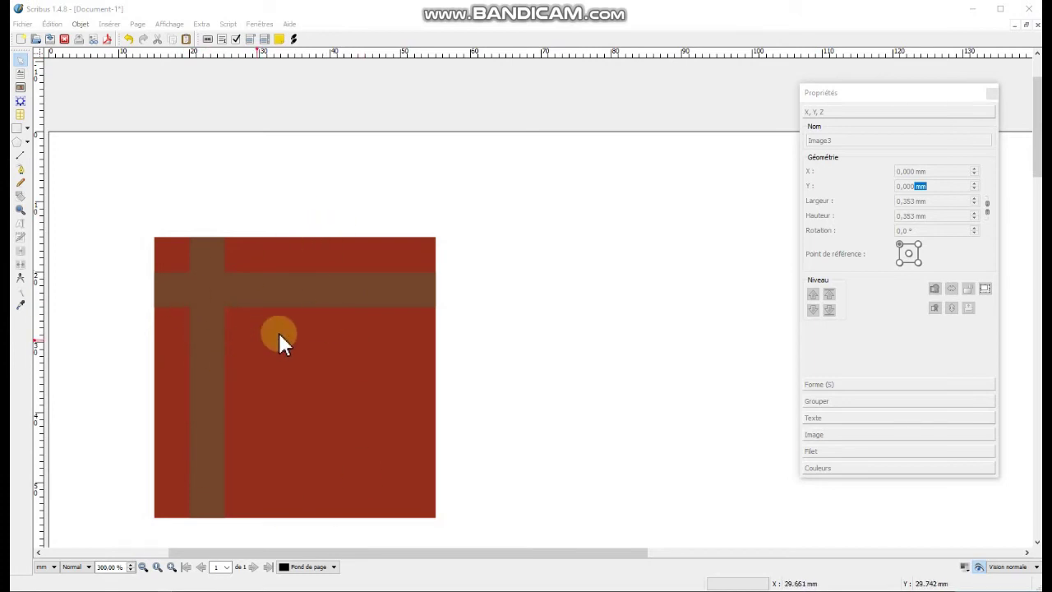
Edit the fond colour to C 30,98 %, M 85,10 %, J 85,10 % and N 0 %
{"action": "left_click", "coordinate": [52, 23]}
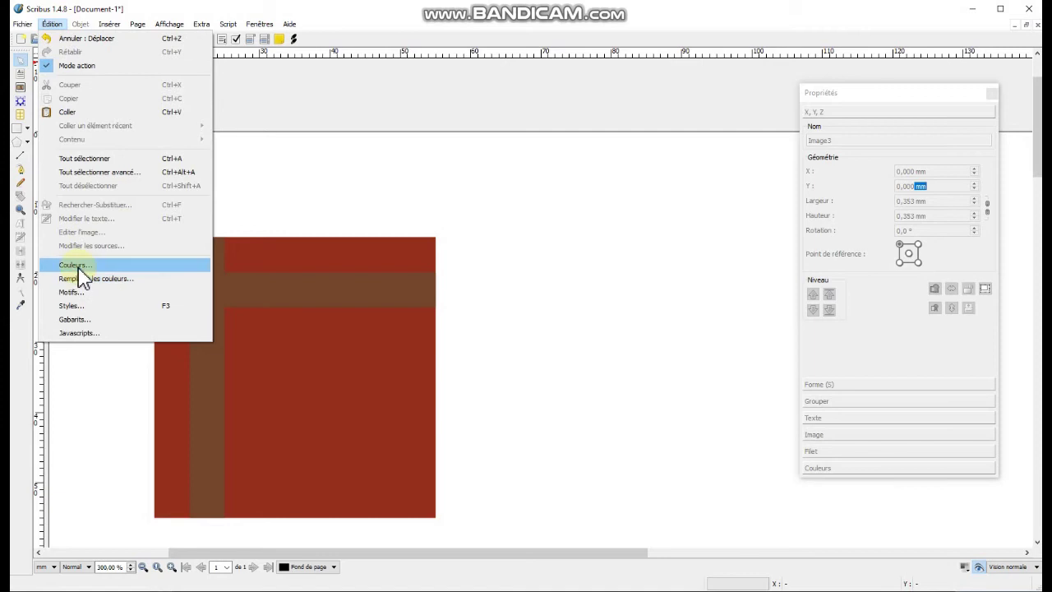
{"action": "left_click", "coordinate": [80, 266]}
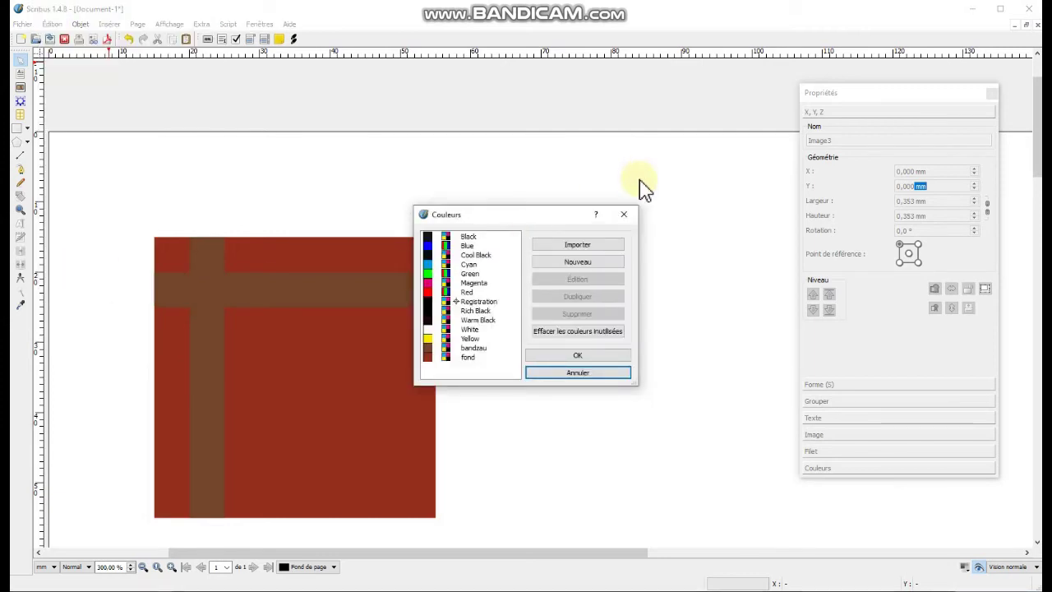
{"action": "double_click", "coordinate": [467, 358]}
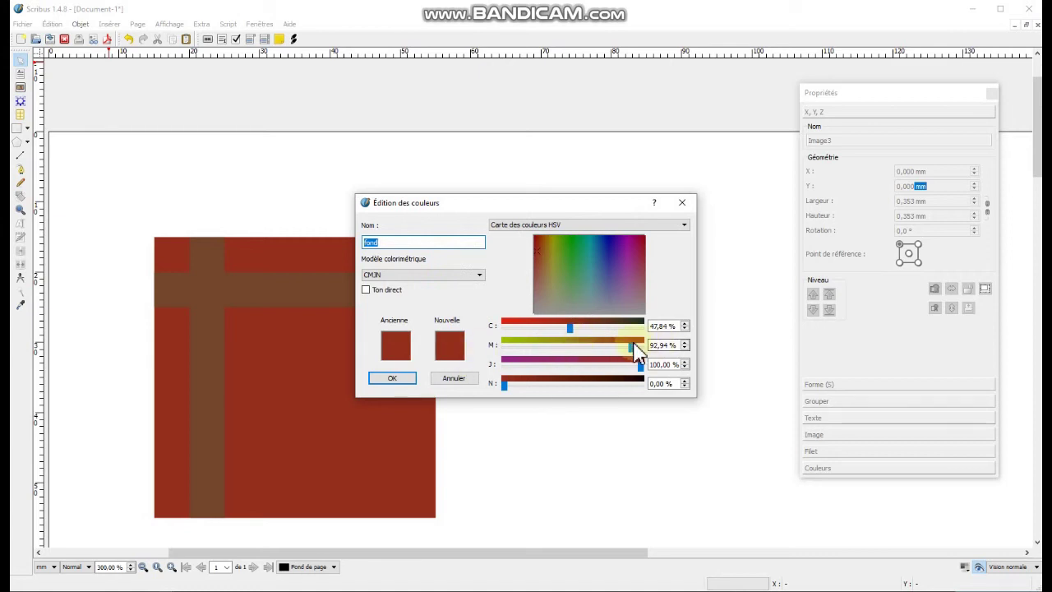
{"action": "left_click_drag", "start_coordinate": [588, 336], "coordinate": [571, 333]}
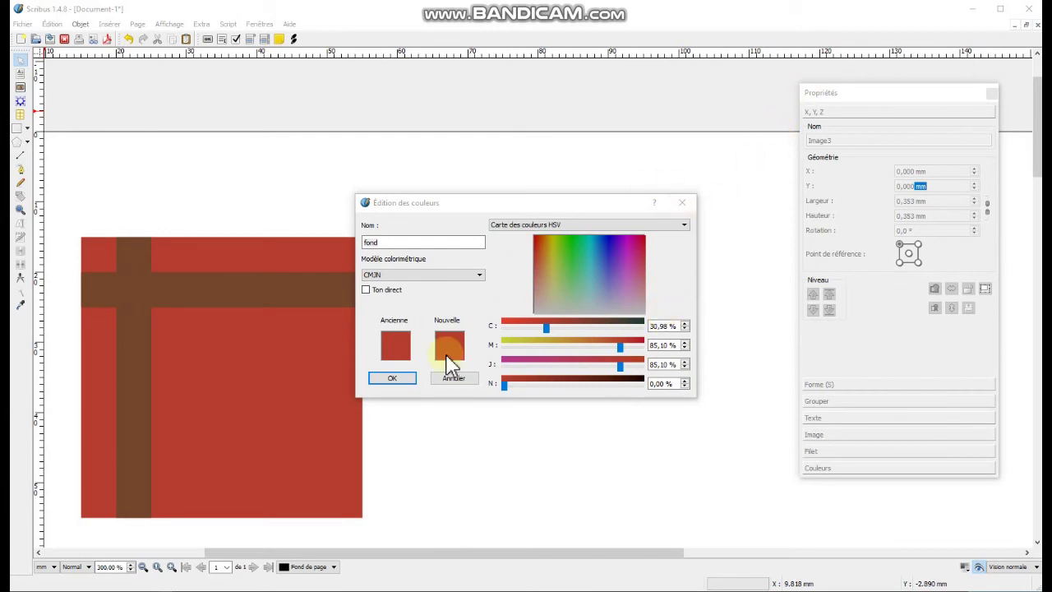
{"action": "left_click", "coordinate": [383, 384]}
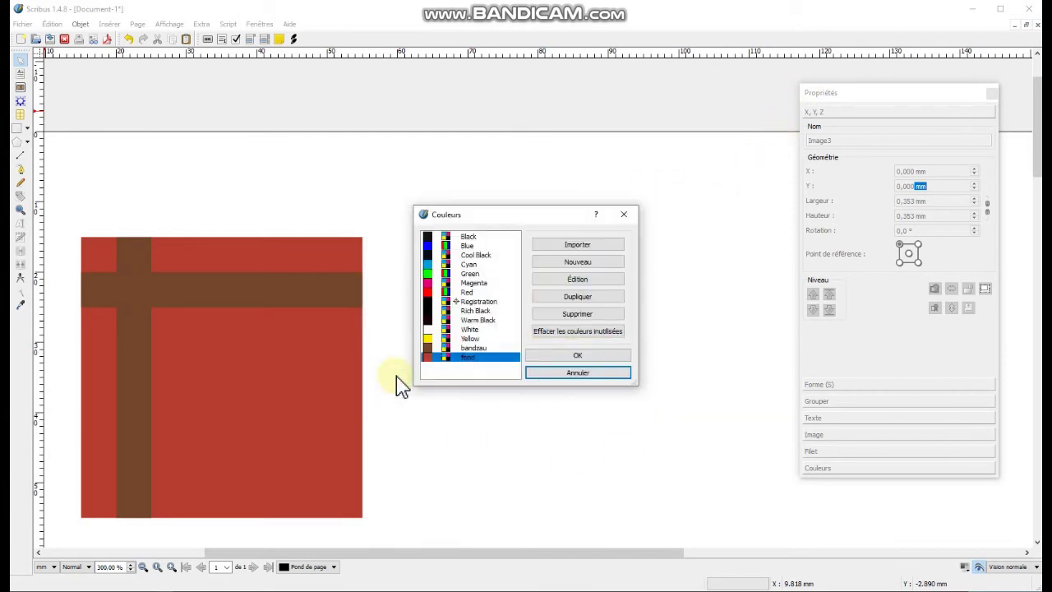
{"action": "left_click", "coordinate": [575, 355]}
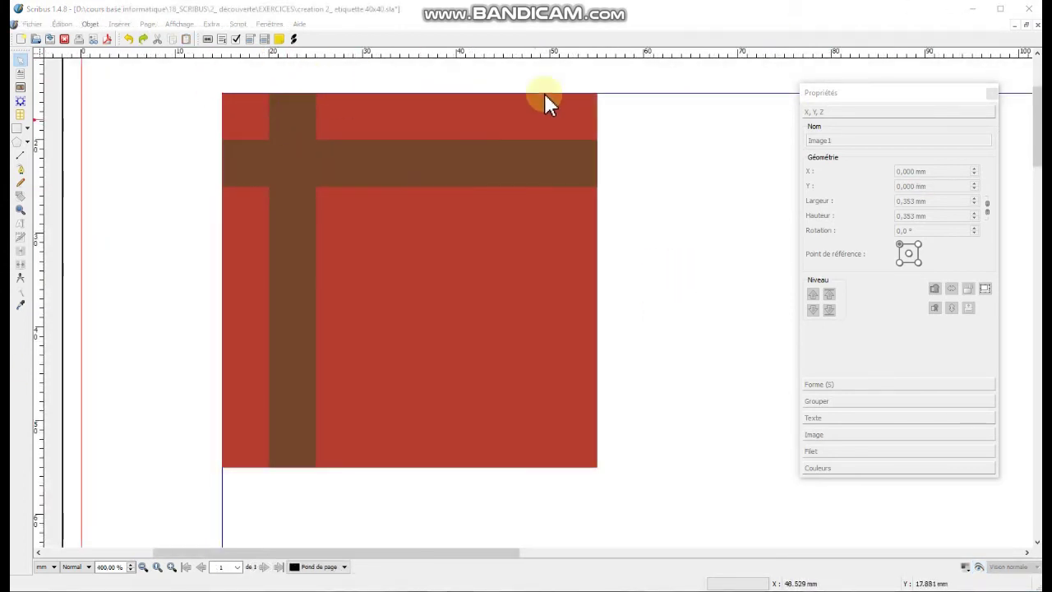
Give the red background frame a dashed outline in the bandzau colour
{"action": "left_click", "coordinate": [460, 115]}
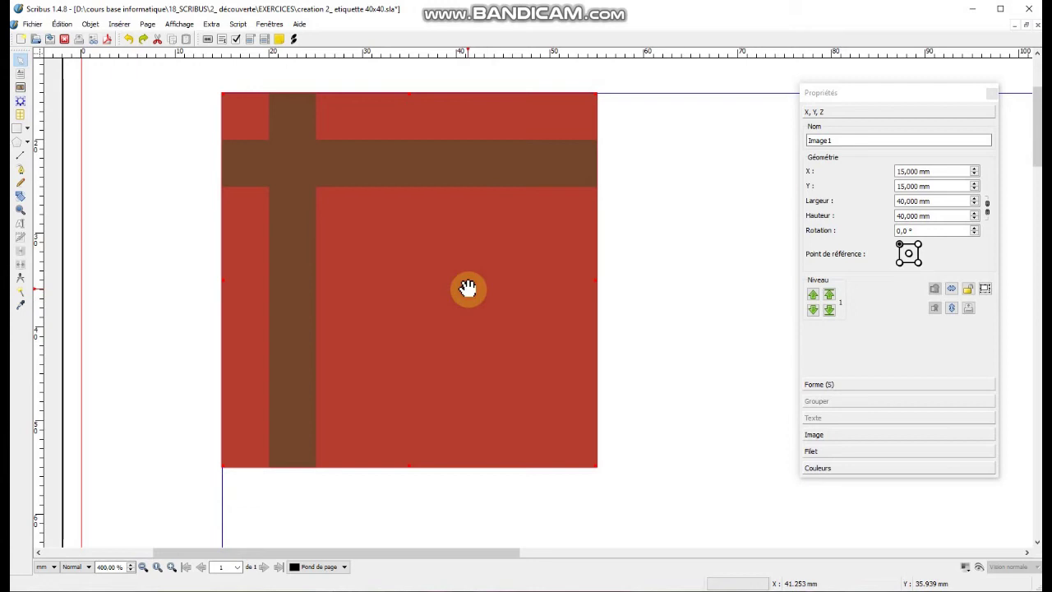
{"action": "left_click", "coordinate": [822, 453]}
{"action": "left_click", "coordinate": [932, 227]}
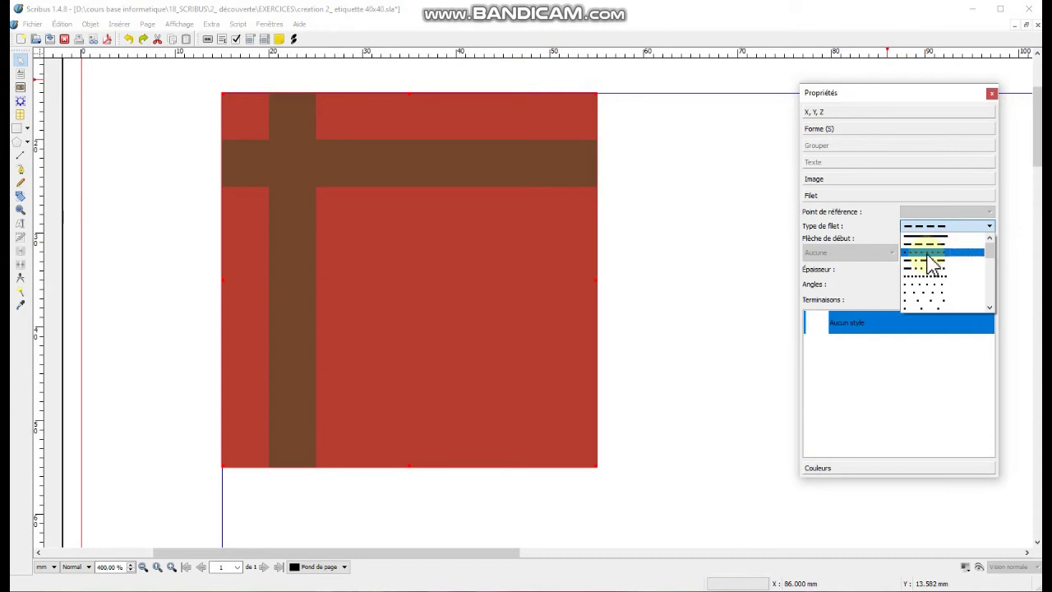
{"action": "left_click", "coordinate": [924, 245]}
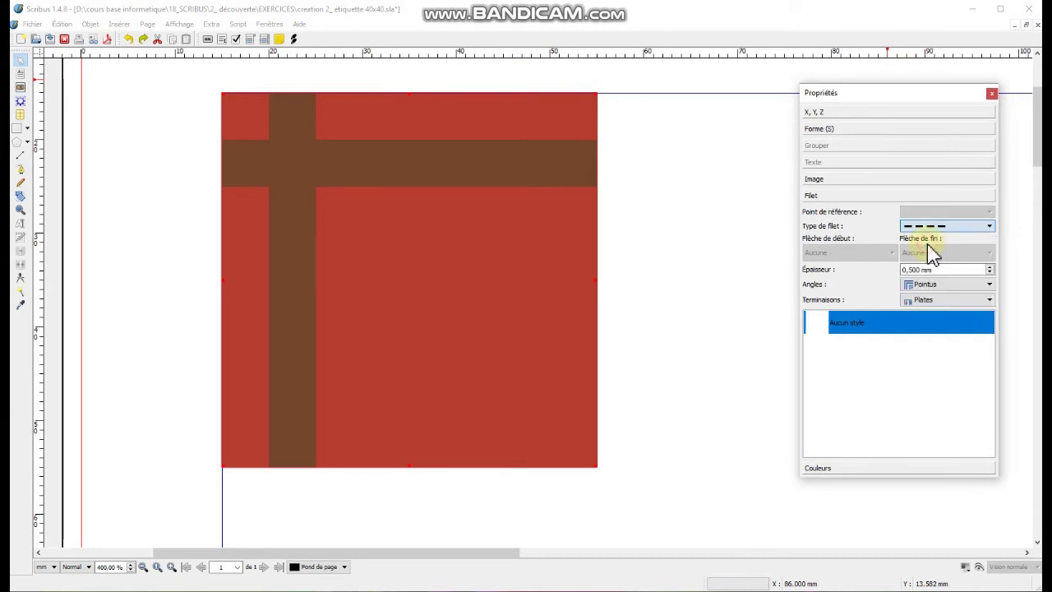
{"action": "left_click", "coordinate": [825, 469]}
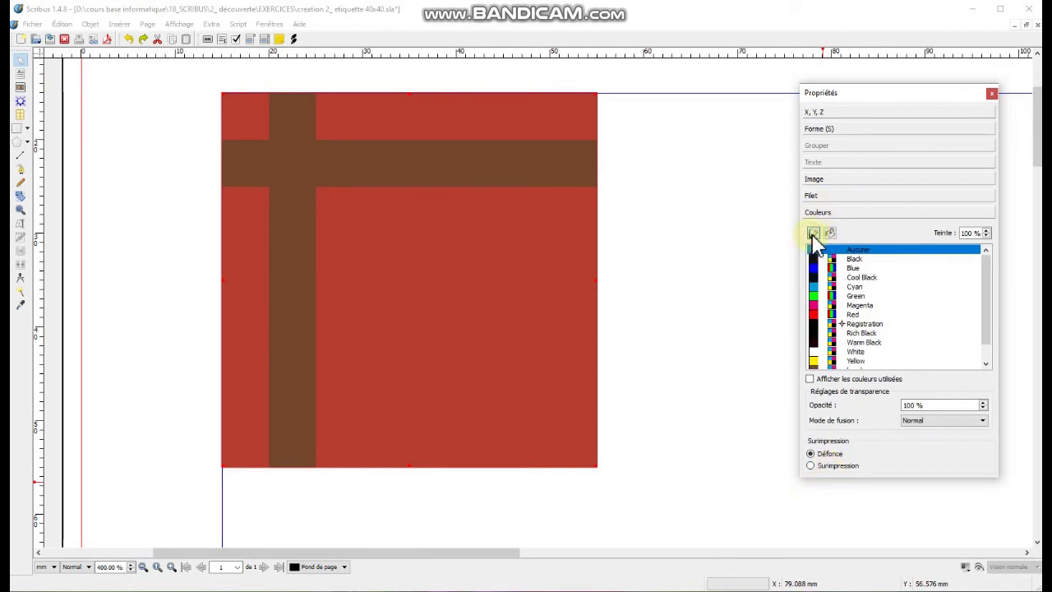
{"action": "scroll", "coordinate": [913, 347], "scroll_direction": "down", "scroll_amount": 1}
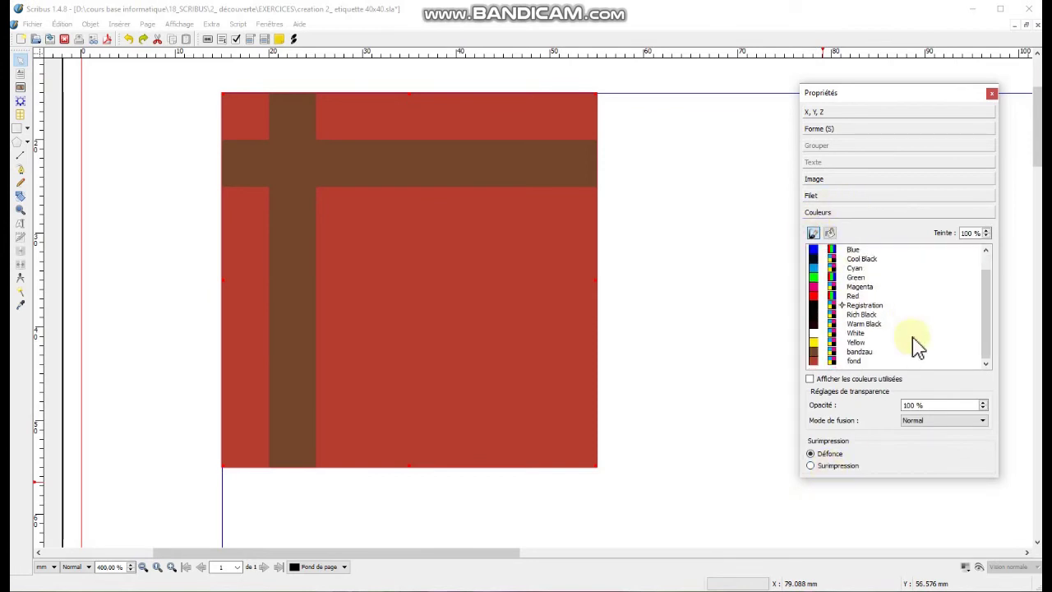
{"action": "left_click", "coordinate": [859, 353]}
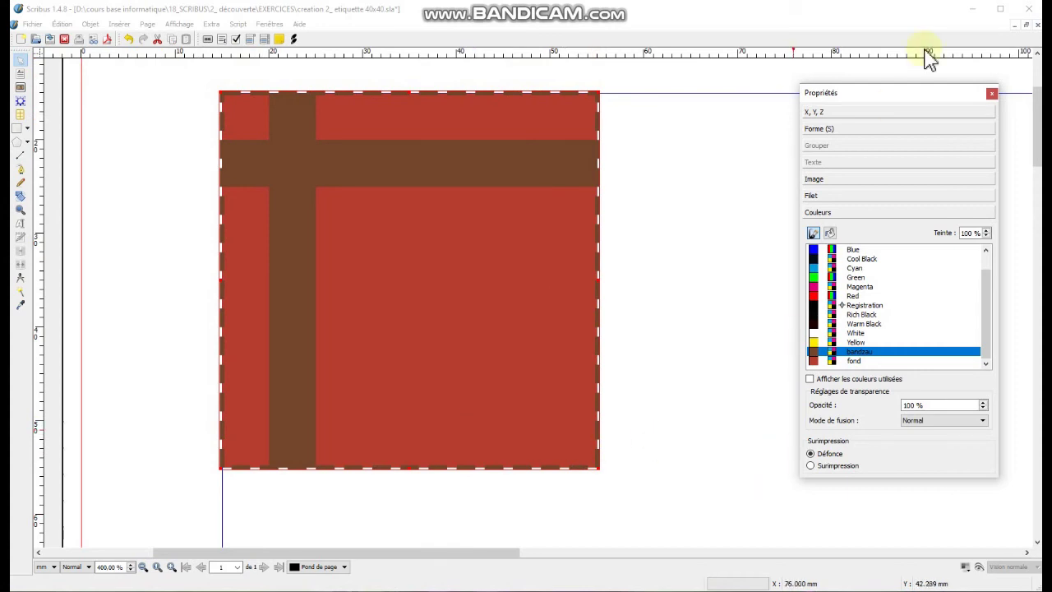
Add a text frame about 27.8 × 26.3 mm in the red area with the centred text "Terrine de campagne à l'ancienne"
{"action": "left_click", "coordinate": [175, 176]}
{"action": "left_click", "coordinate": [21, 73]}
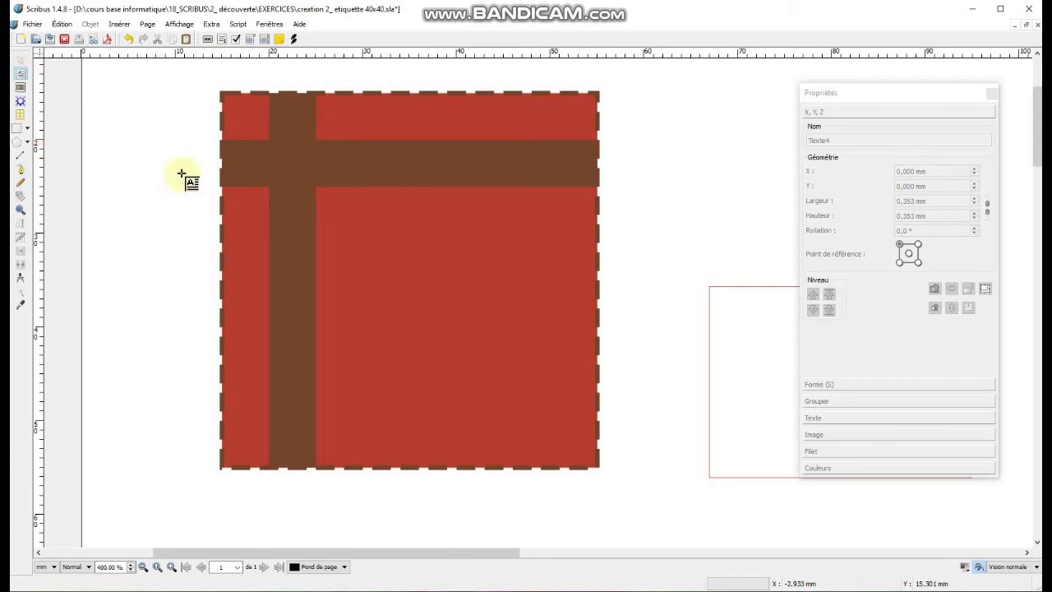
{"action": "left_click_drag", "start_coordinate": [322, 196], "coordinate": [585, 441]}
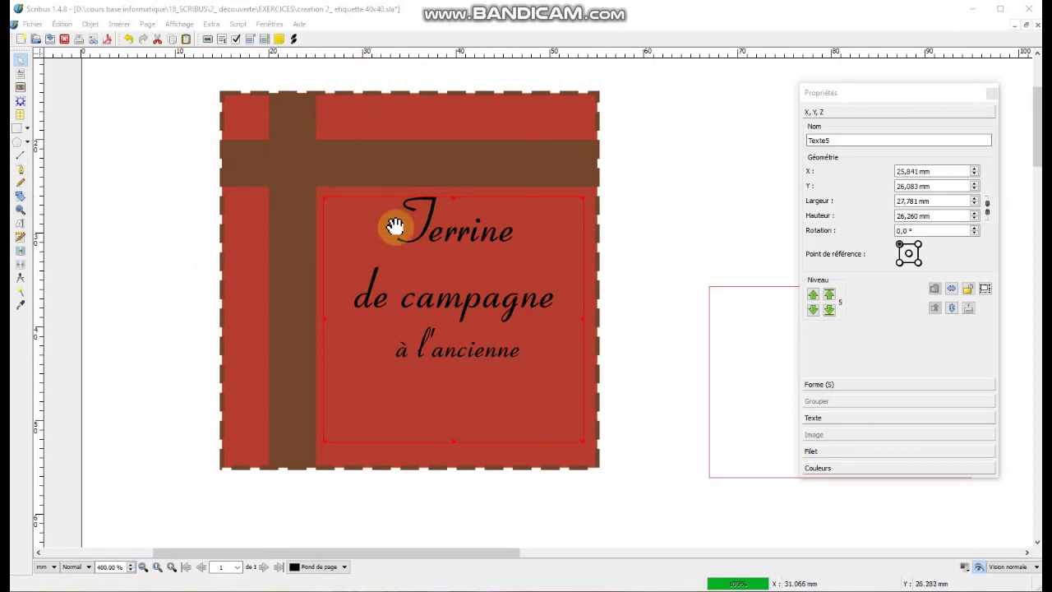
Set the colour of all the "Terrine de campagne à l'ancienne" text to White
{"action": "double_click", "coordinate": [460, 284]}
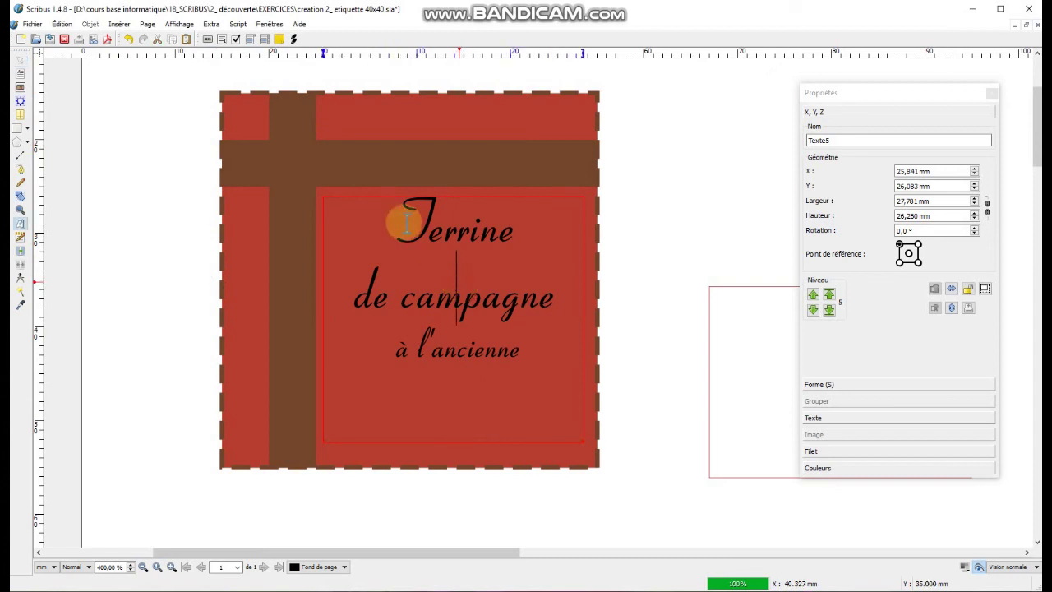
{"action": "left_click_drag", "start_coordinate": [381, 219], "coordinate": [566, 370]}
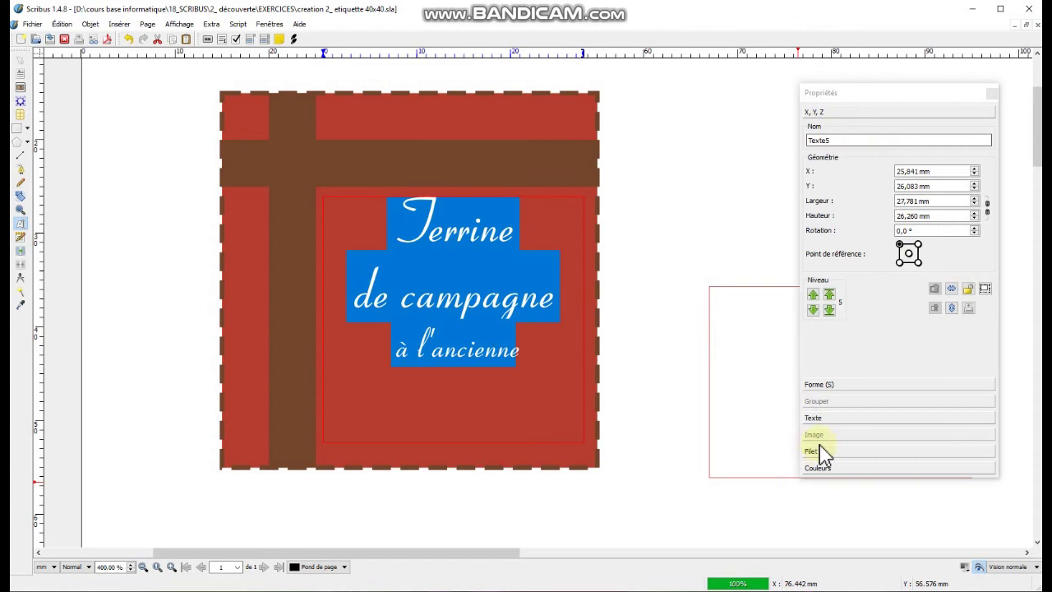
{"action": "left_click", "coordinate": [828, 419]}
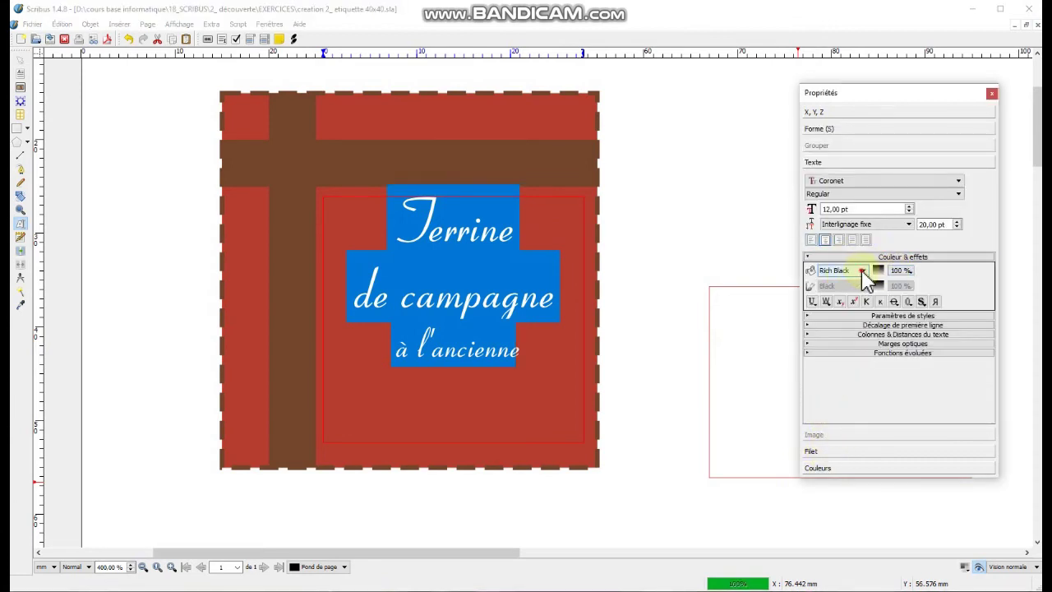
{"action": "left_click", "coordinate": [863, 271]}
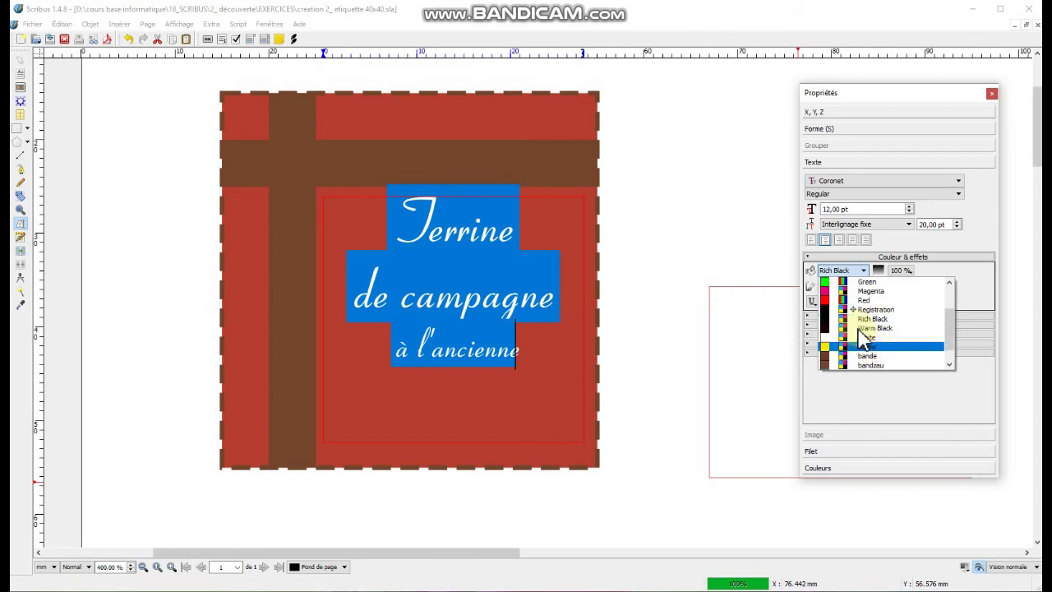
{"action": "left_click", "coordinate": [864, 337]}
{"action": "left_click", "coordinate": [651, 288]}
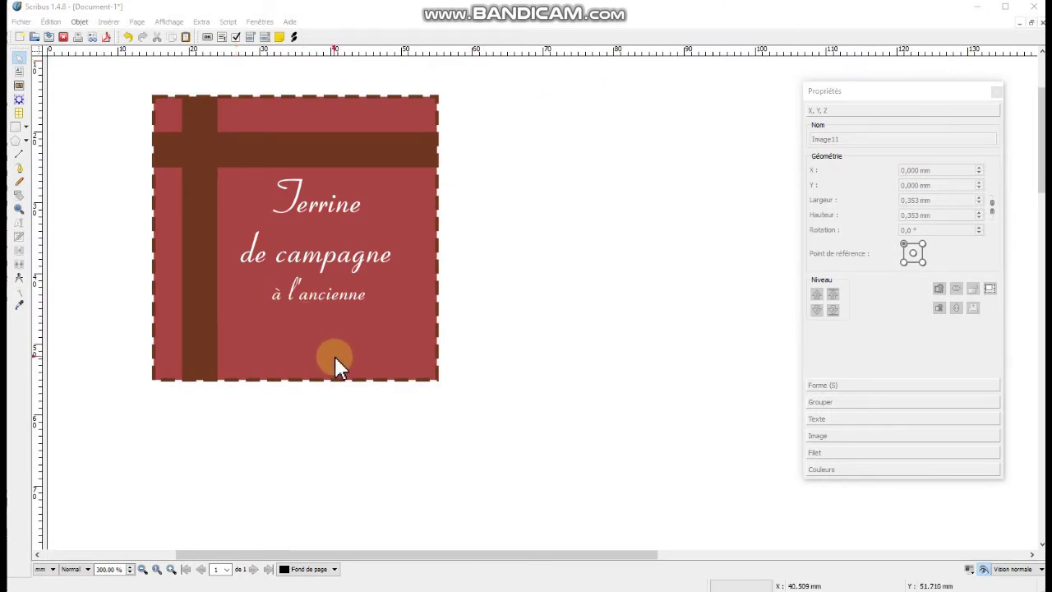
Create a 3 × 2 mm image frame just below the label and fill it with Blue
{"action": "left_click", "coordinate": [19, 85]}
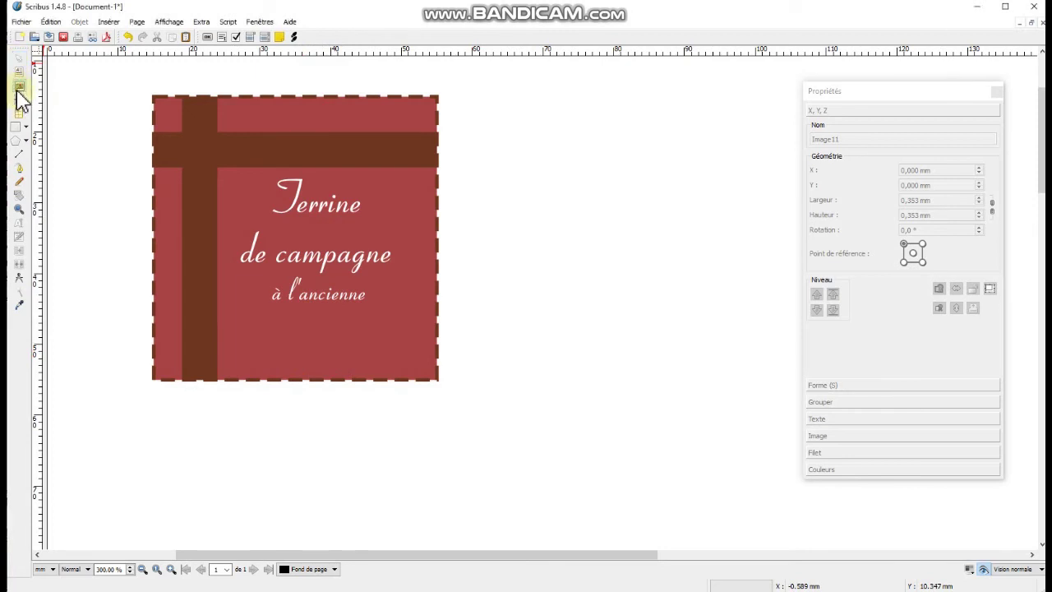
{"action": "left_click_drag", "start_coordinate": [259, 400], "coordinate": [294, 413]}
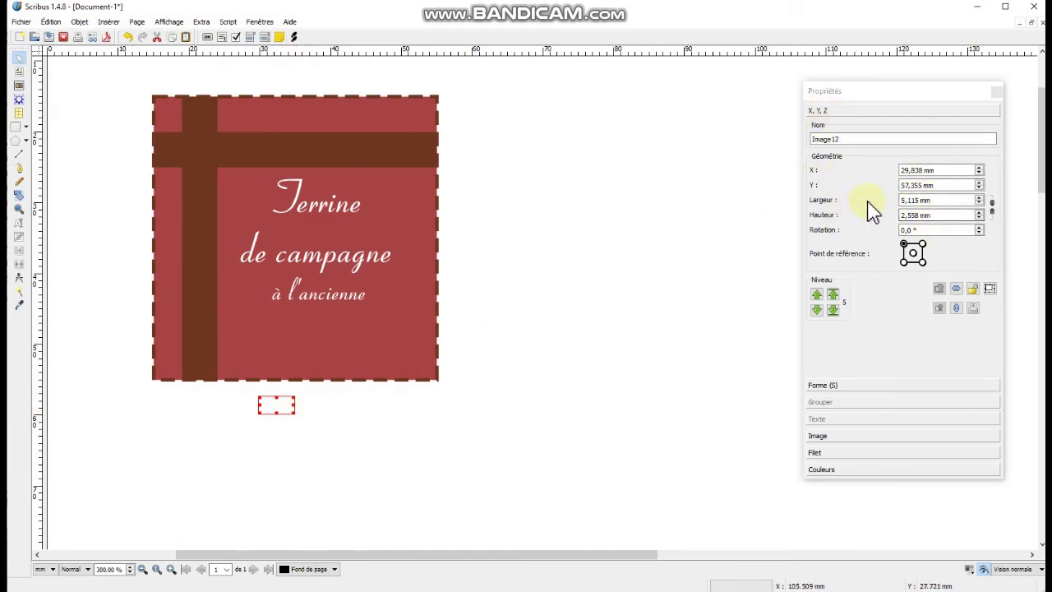
{"action": "left_click", "coordinate": [937, 200]}
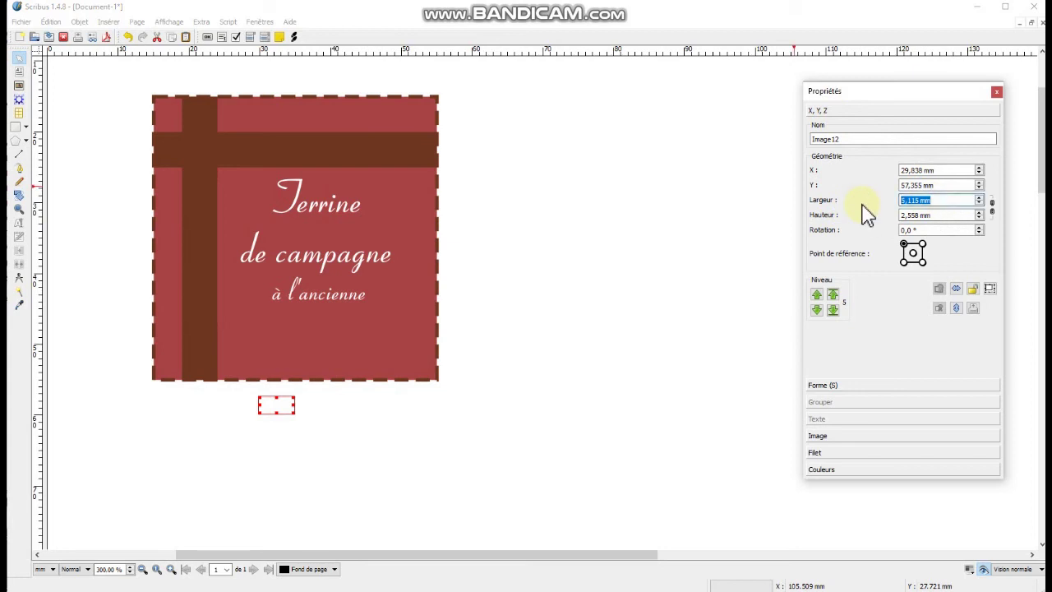
{"action": "type", "text": "3"}
{"action": "left_click", "coordinate": [959, 216]}
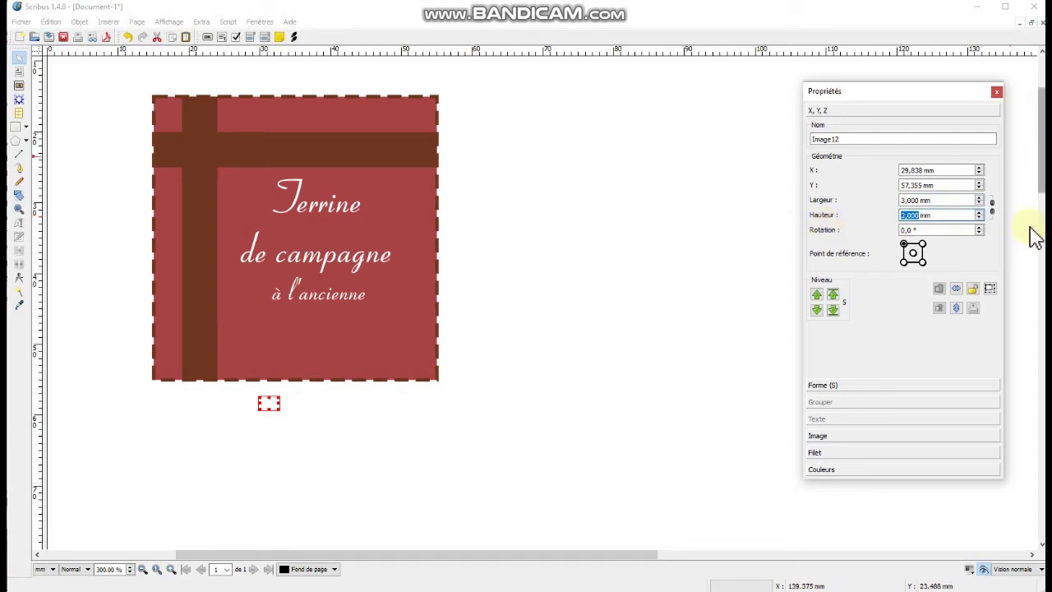
{"action": "left_click", "coordinate": [822, 469]}
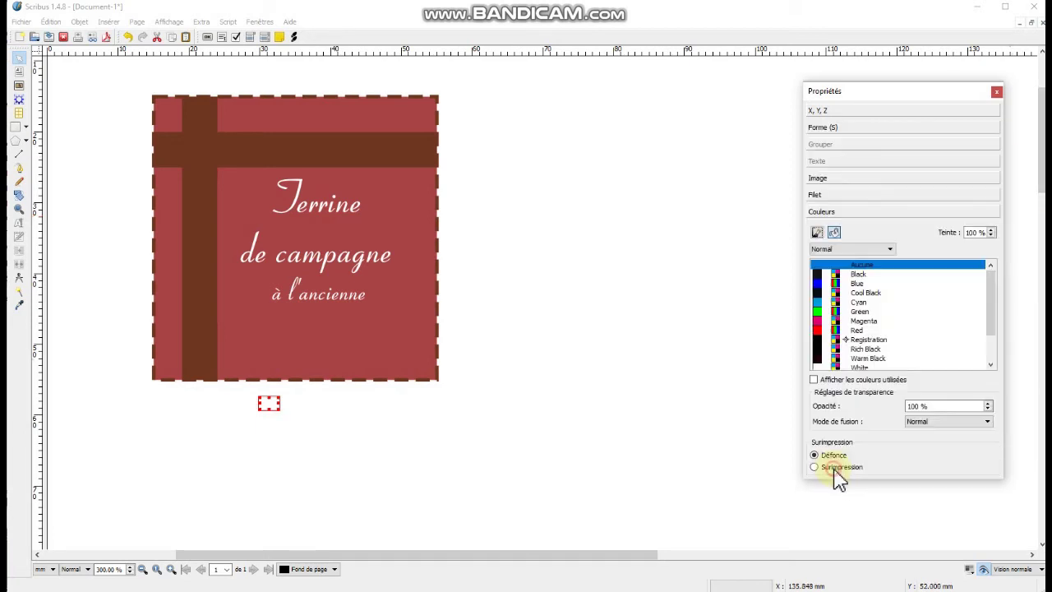
{"action": "left_click", "coordinate": [860, 284]}
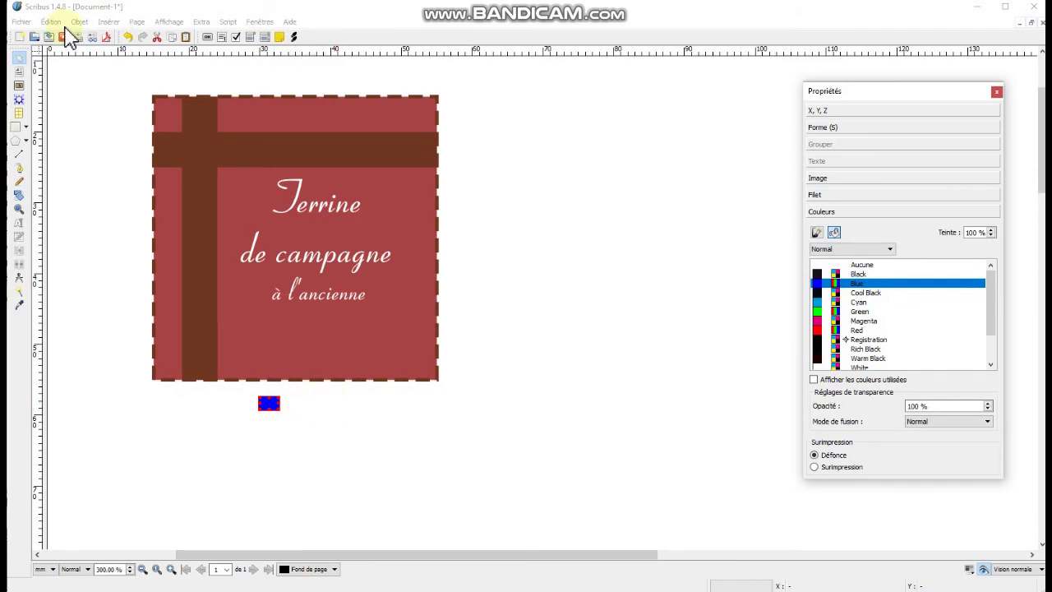
Make two copies of the blue frame with multiple duplication, each displaced 3 mm horizontally and 0 mm vertically
{"action": "left_click", "coordinate": [79, 22]}
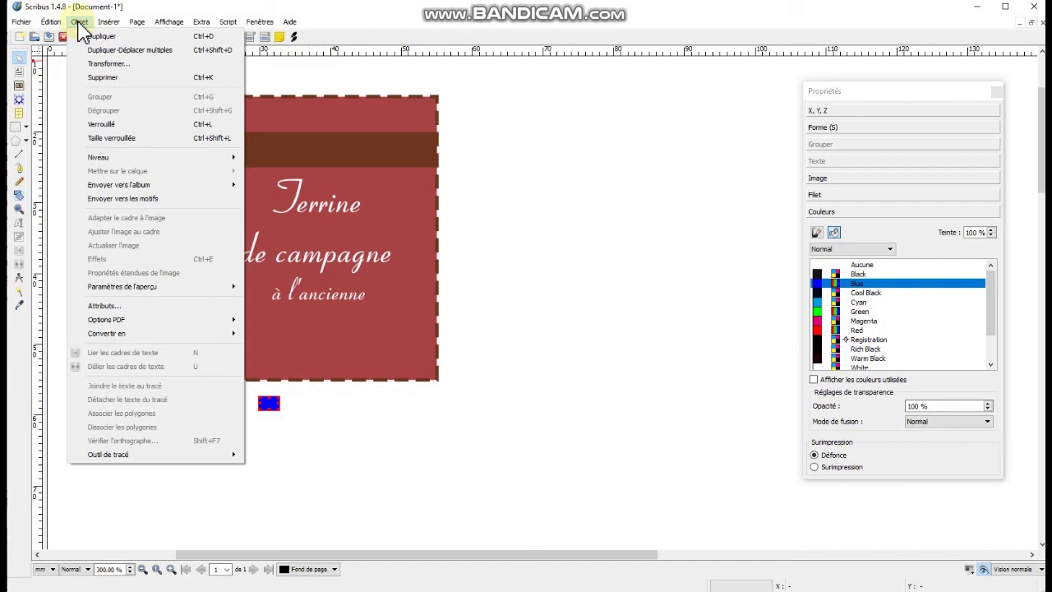
{"action": "left_click", "coordinate": [120, 51]}
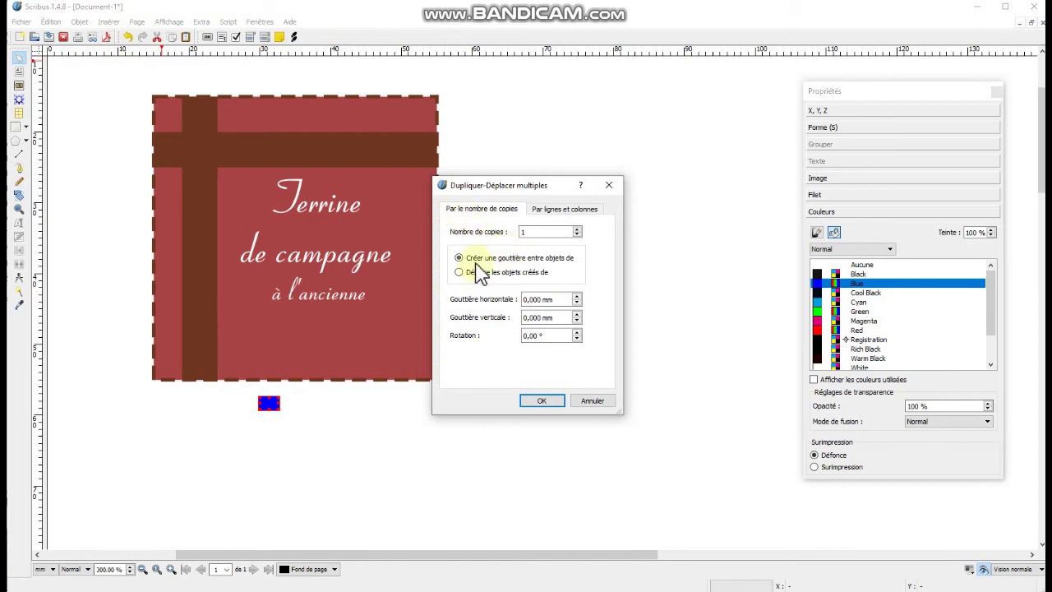
{"action": "left_click", "coordinate": [459, 272]}
{"action": "left_click_drag", "start_coordinate": [569, 302], "coordinate": [501, 303]}
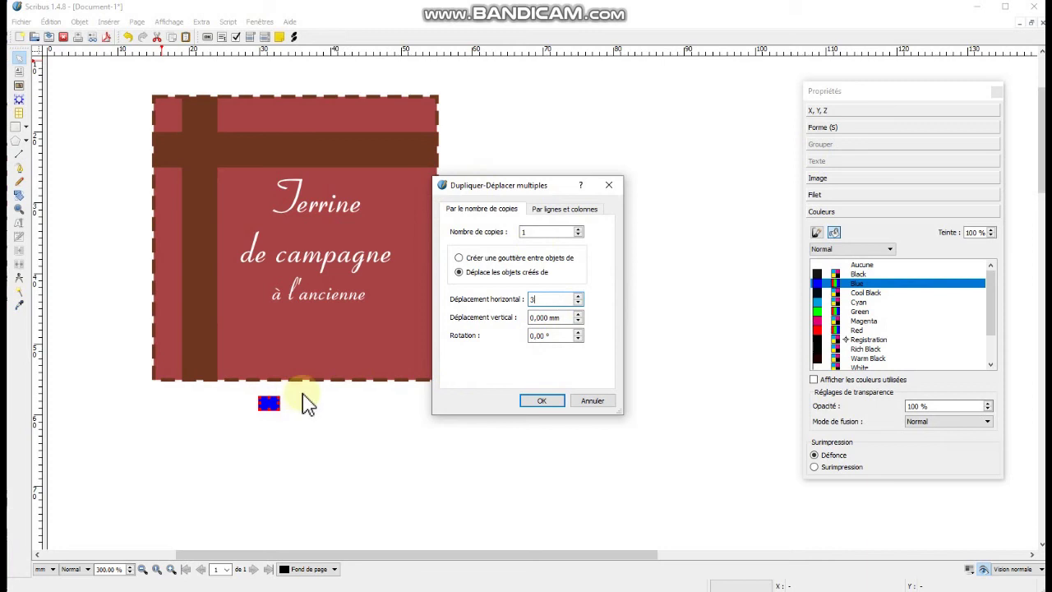
{"action": "left_click_drag", "start_coordinate": [576, 232], "coordinate": [496, 246]}
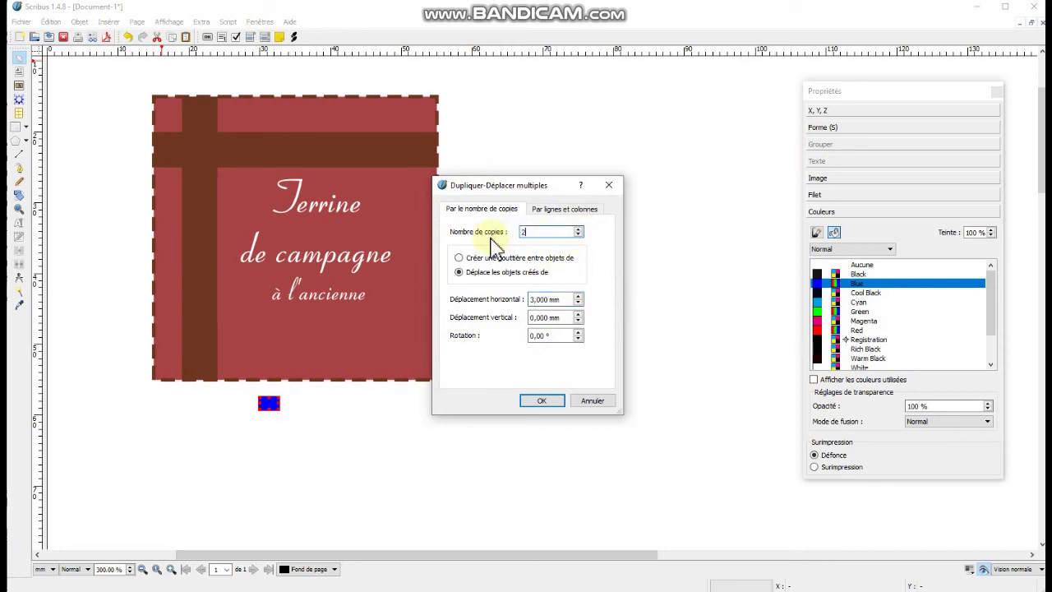
{"action": "left_click", "coordinate": [538, 402]}
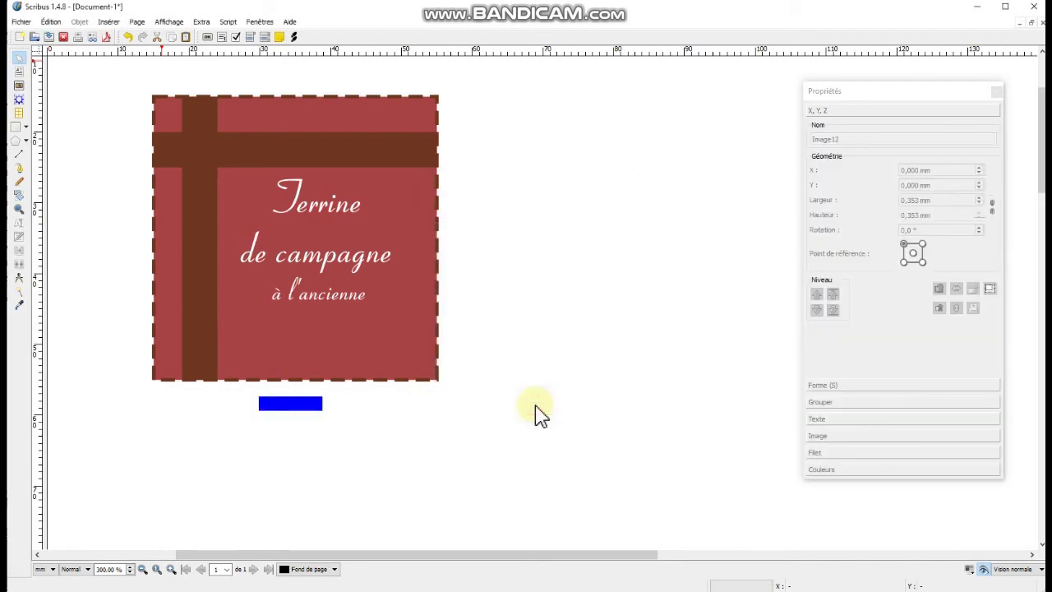
Fill the middle frame with White and the third frame with Red to form a French flag
{"action": "left_click", "coordinate": [288, 402]}
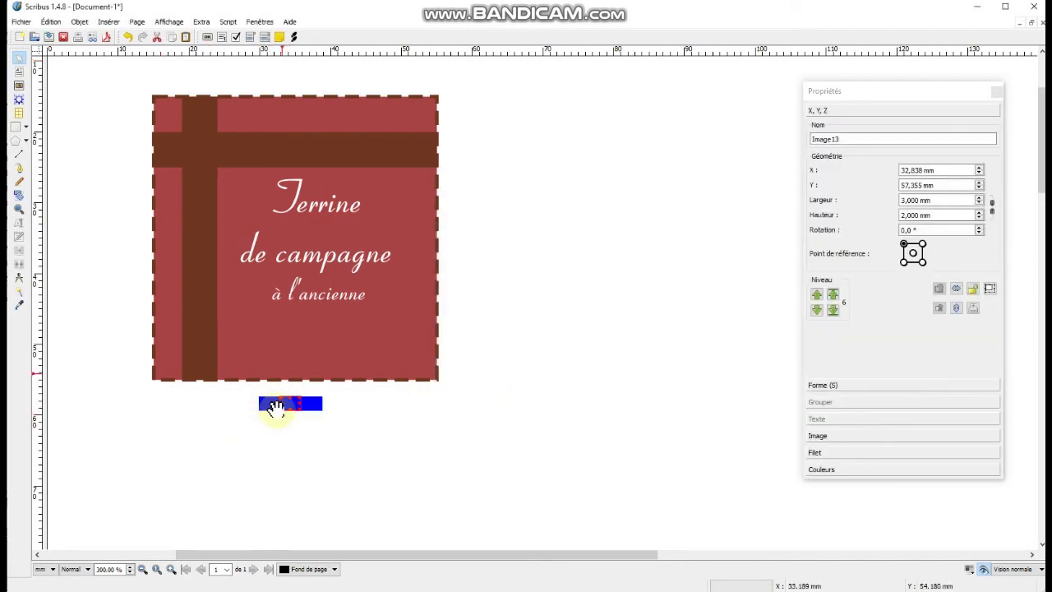
{"action": "left_click", "coordinate": [847, 471]}
{"action": "left_click", "coordinate": [834, 233]}
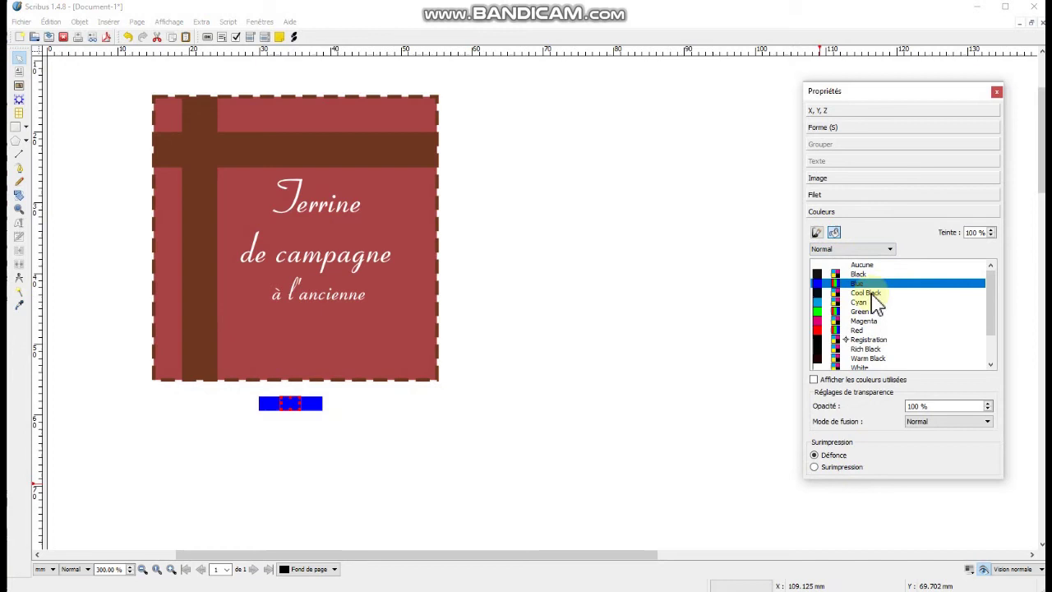
{"action": "scroll", "coordinate": [847, 354], "scroll_direction": "down", "scroll_amount": 2}
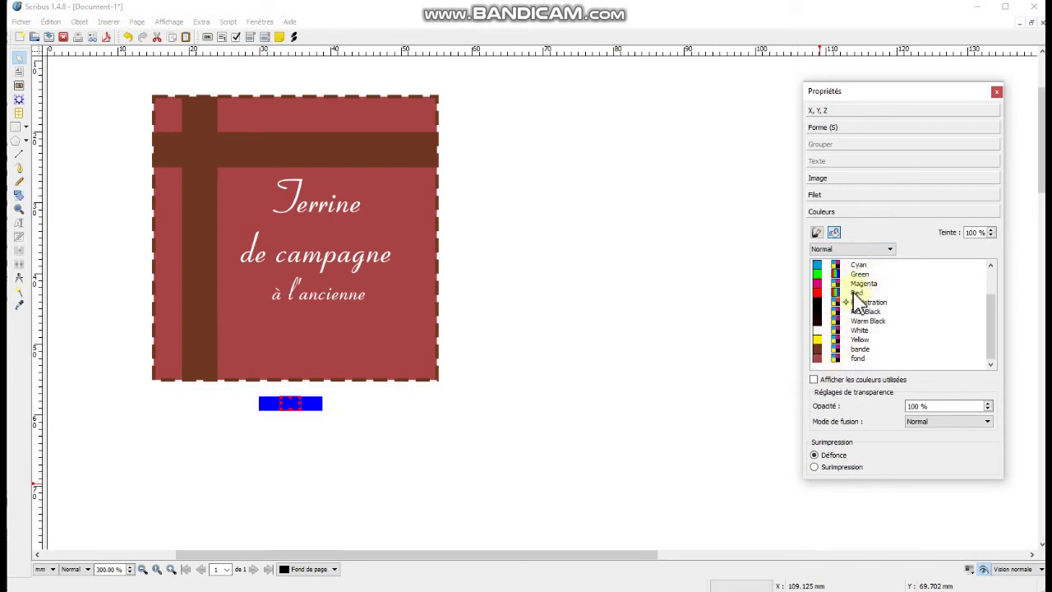
{"action": "left_click", "coordinate": [859, 330]}
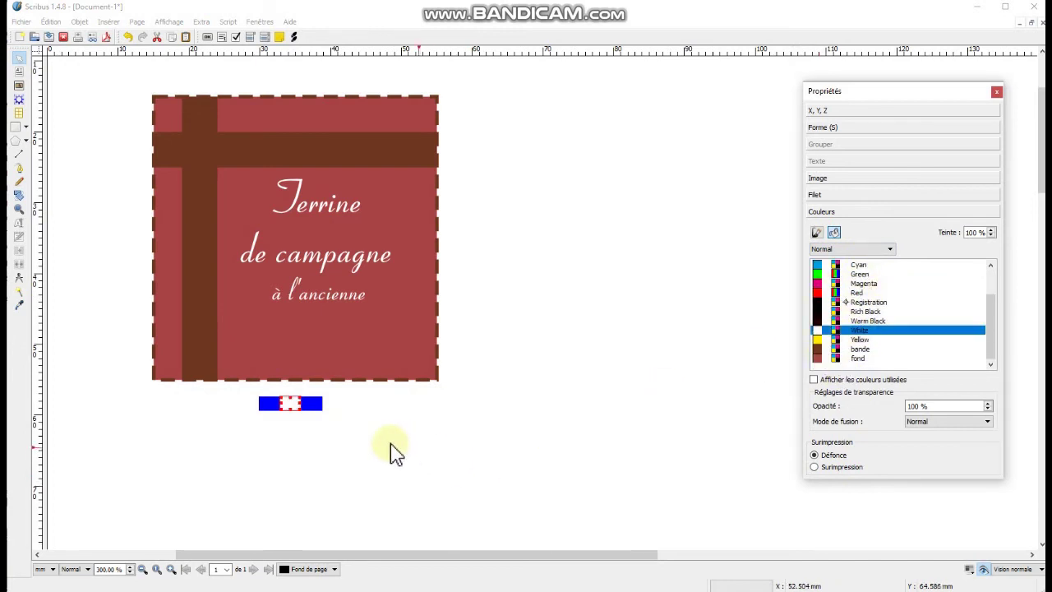
{"action": "left_click", "coordinate": [313, 403]}
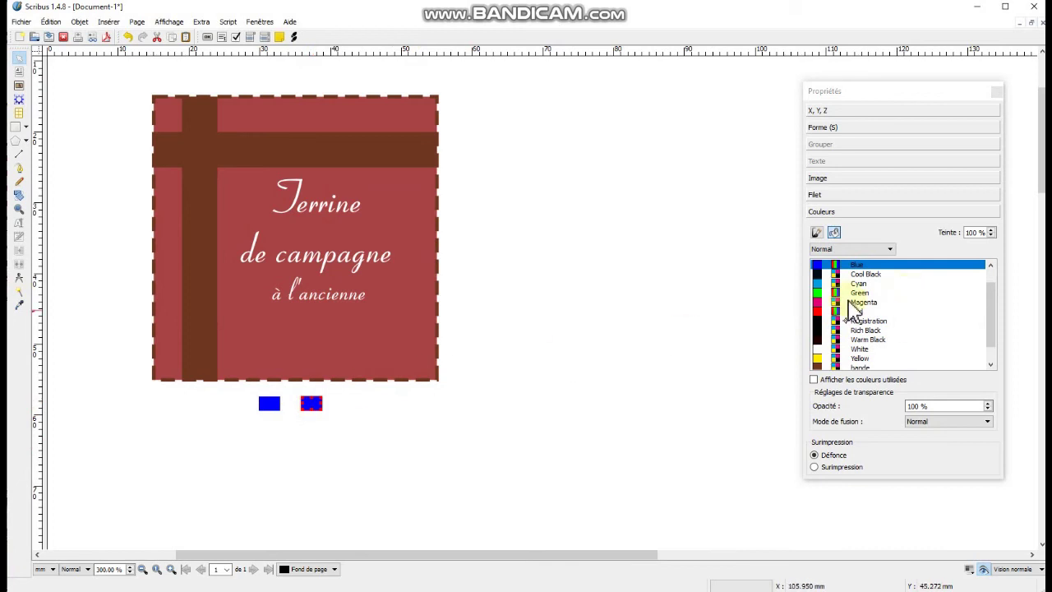
{"action": "left_click", "coordinate": [855, 312]}
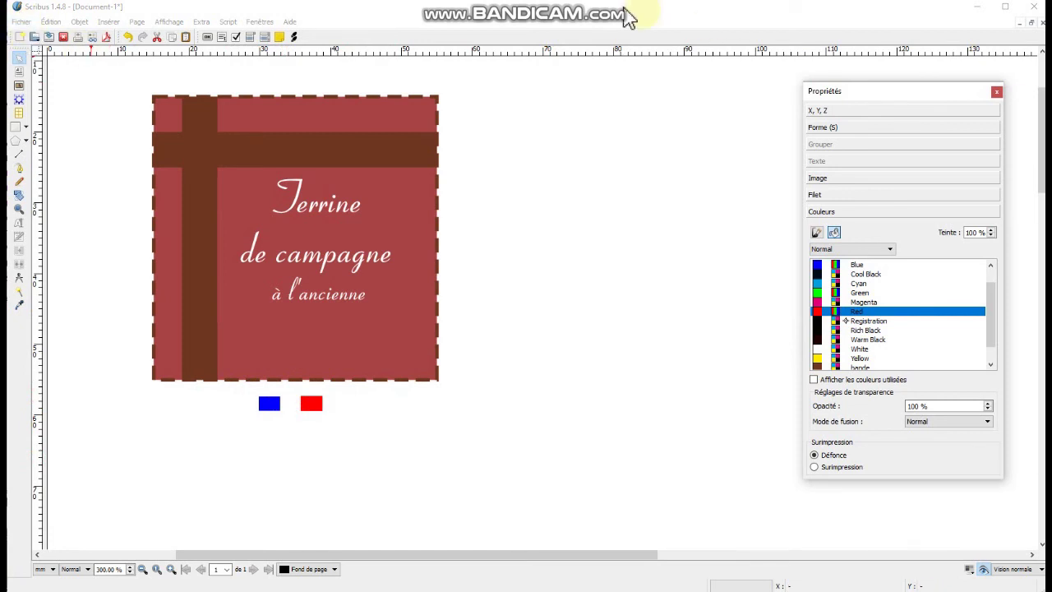
Group the three flag frames and move the group onto the label, centred below "à l'ancienne"
{"action": "left_click", "coordinate": [422, 452]}
{"action": "left_click_drag", "start_coordinate": [346, 401], "coordinate": [348, 401]}
{"action": "left_click_drag", "start_coordinate": [234, 388], "coordinate": [482, 463]}
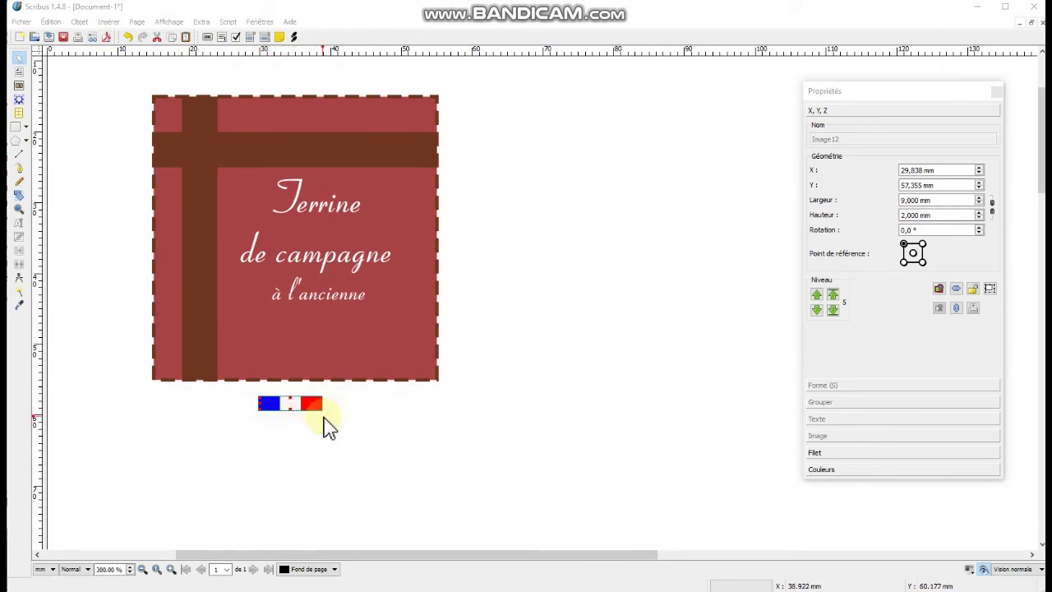
{"action": "left_click", "coordinate": [79, 21]}
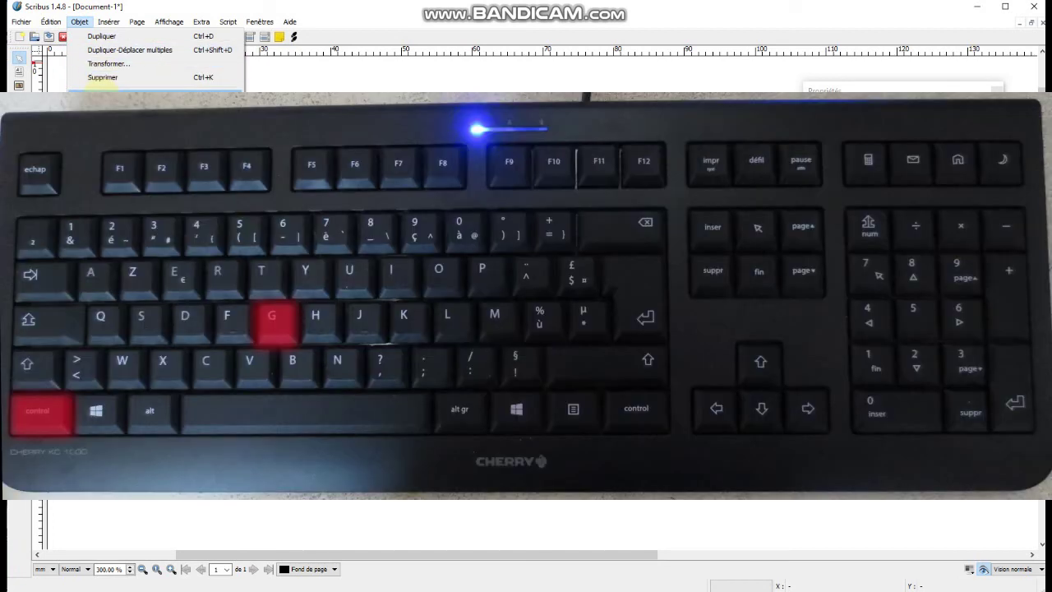
{"action": "left_click", "coordinate": [102, 92]}
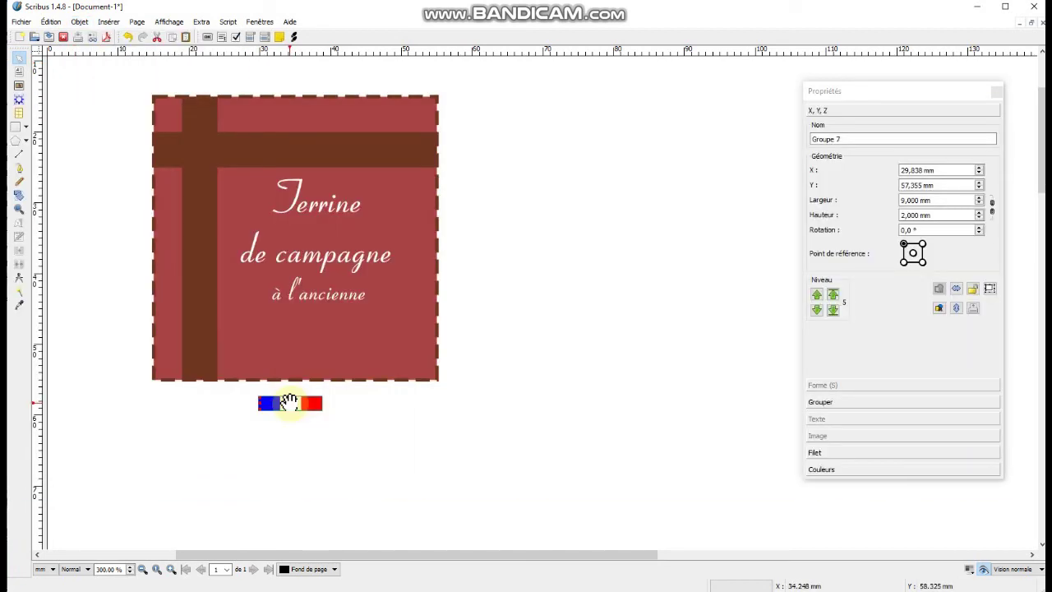
{"action": "left_click_drag", "start_coordinate": [287, 401], "coordinate": [313, 330]}
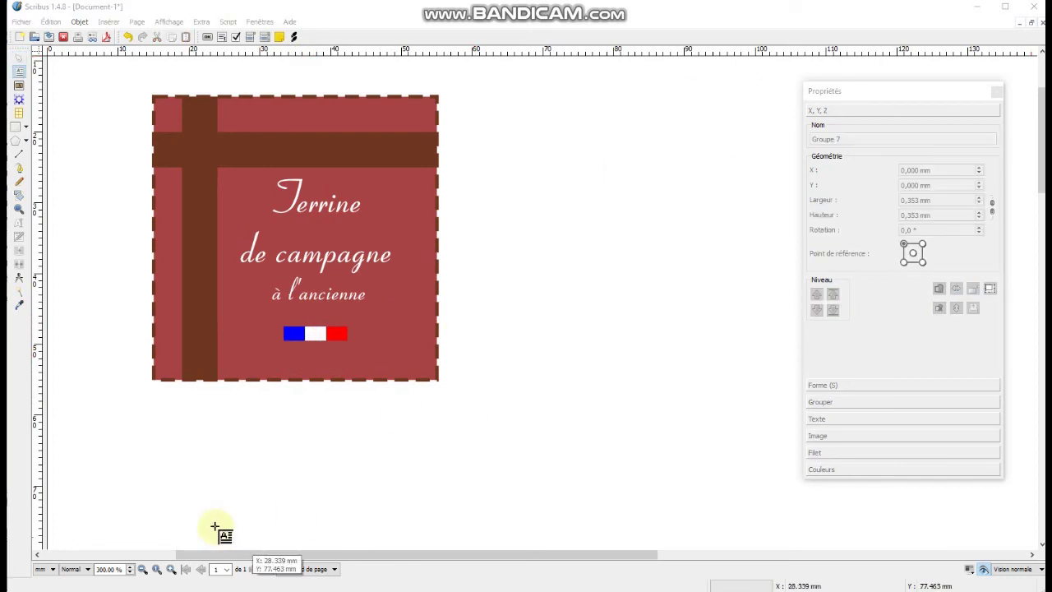
Add a text frame about 24.7 × 3.5 mm with "Les classiques du Chef" and move it onto the horizontal brown banner
{"action": "left_click_drag", "start_coordinate": [236, 399], "coordinate": [411, 422]}
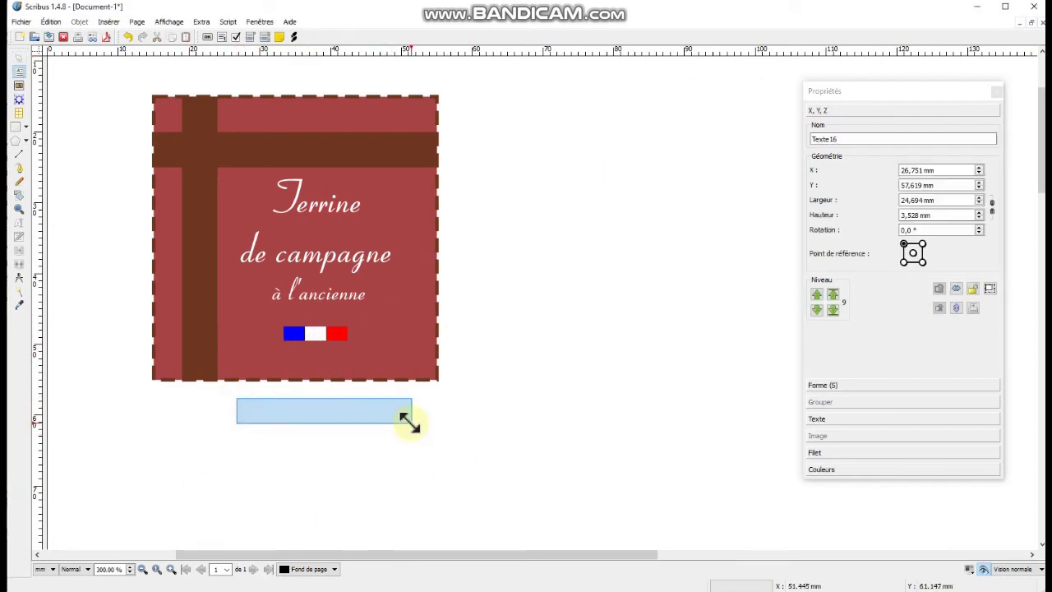
{"action": "double_click", "coordinate": [279, 413]}
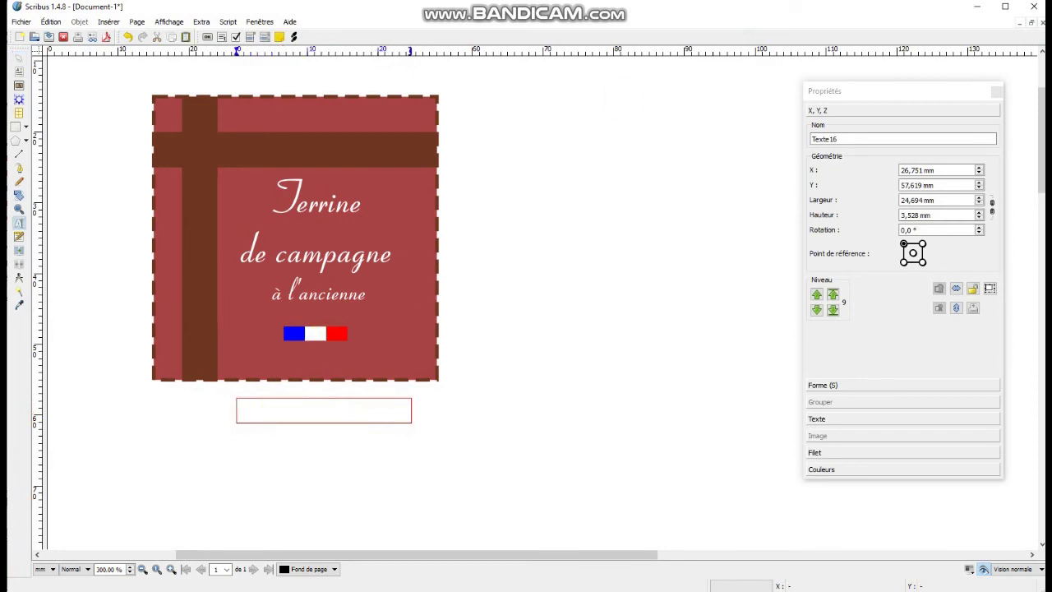
{"action": "key", "text": "ctrl+v"}
{"action": "key", "text": "Escape"}
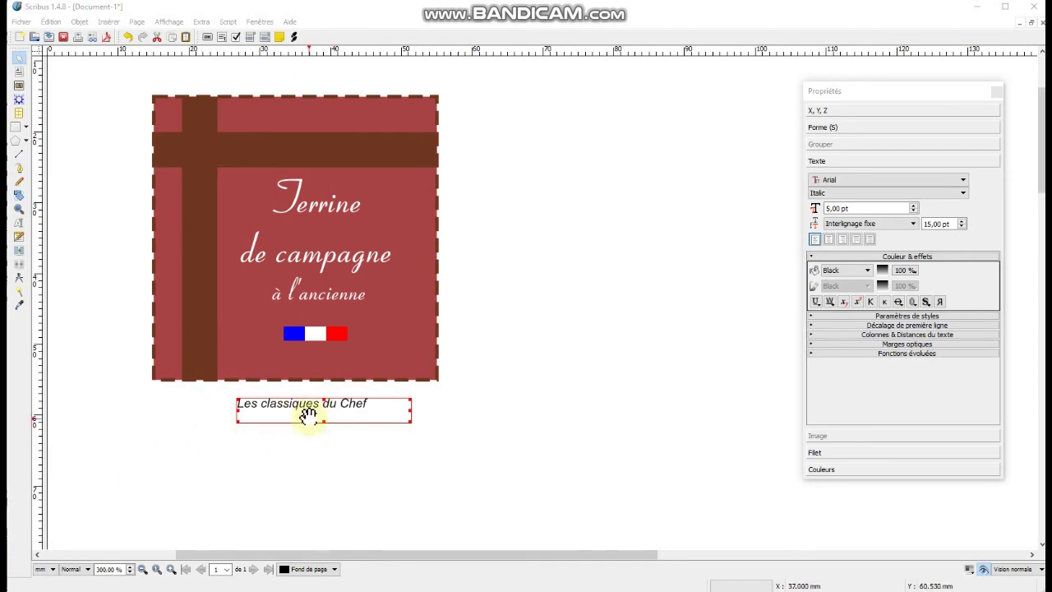
{"action": "left_click_drag", "start_coordinate": [308, 414], "coordinate": [308, 157]}
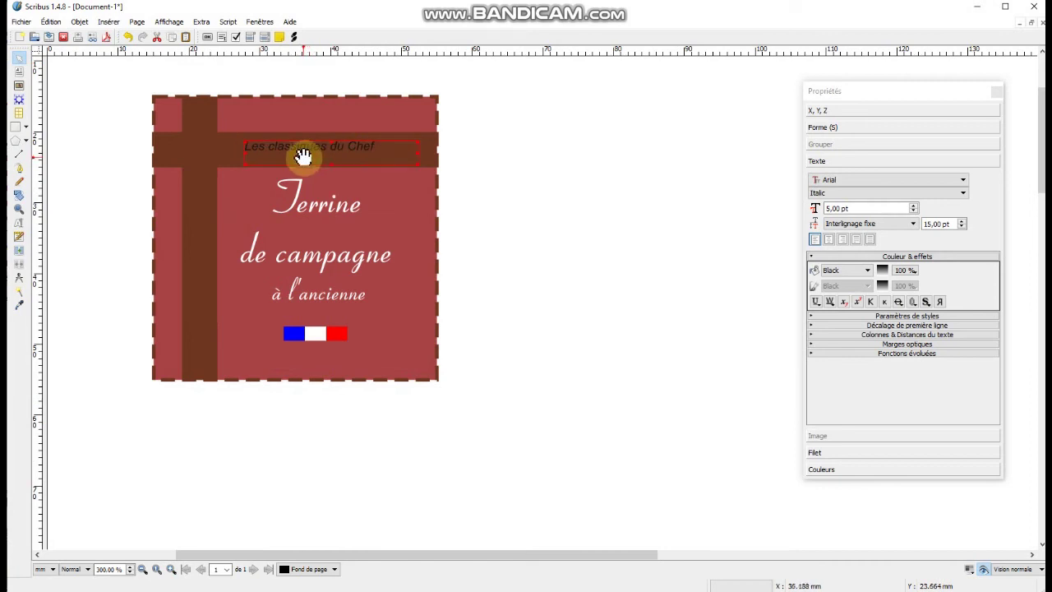
Set the colour of the "Les classiques du Chef" text to White
{"action": "double_click", "coordinate": [349, 156]}
{"action": "left_click_drag", "start_coordinate": [387, 148], "coordinate": [245, 146]}
{"action": "left_click", "coordinate": [845, 269]}
{"action": "left_click", "coordinate": [883, 348]}
{"action": "left_click", "coordinate": [550, 288]}
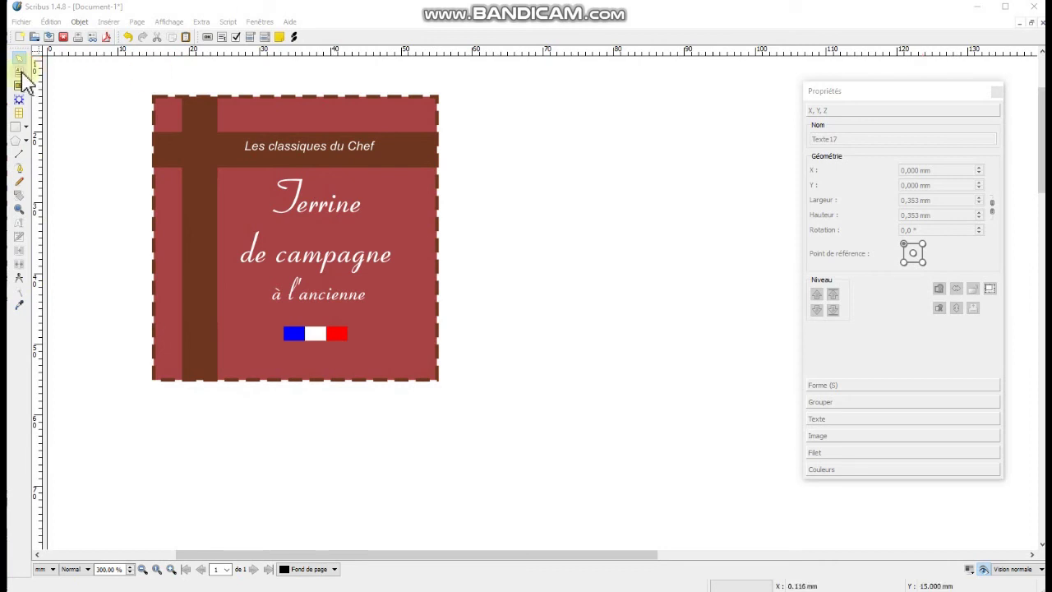
Add a text frame with "Toque du Chef" in white on three lines and place it where the brown banners cross
{"action": "left_click", "coordinate": [19, 73]}
{"action": "left_click", "coordinate": [182, 407]}
{"action": "left_click_drag", "start_coordinate": [205, 431], "coordinate": [225, 497]}
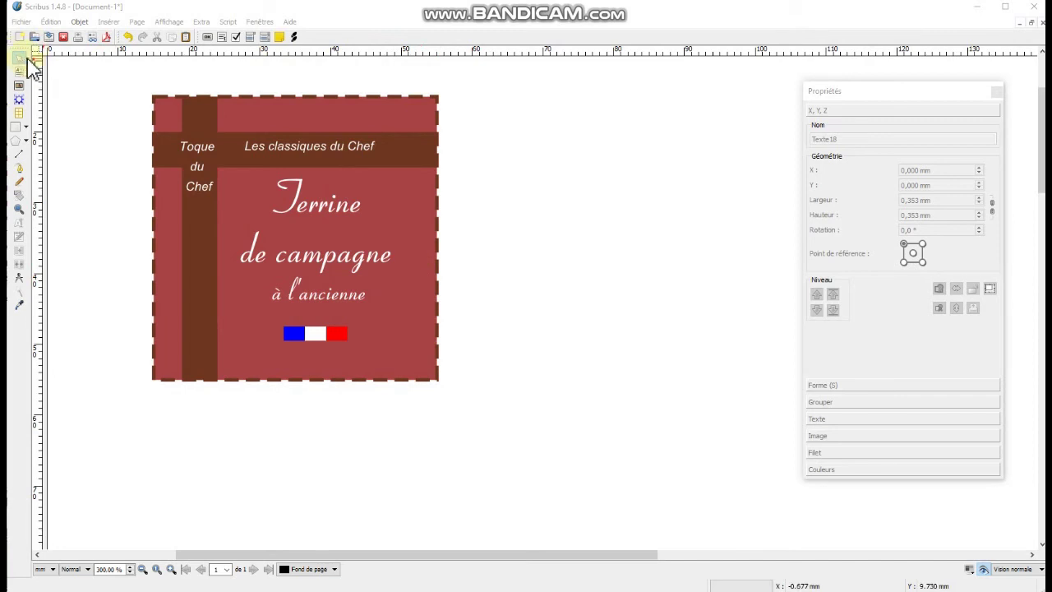
Select every element of the terrine label and group them into one object
{"action": "left_click_drag", "start_coordinate": [132, 77], "coordinate": [430, 298]}
{"action": "left_click", "coordinate": [260, 146]}
{"action": "left_click", "coordinate": [318, 156]}
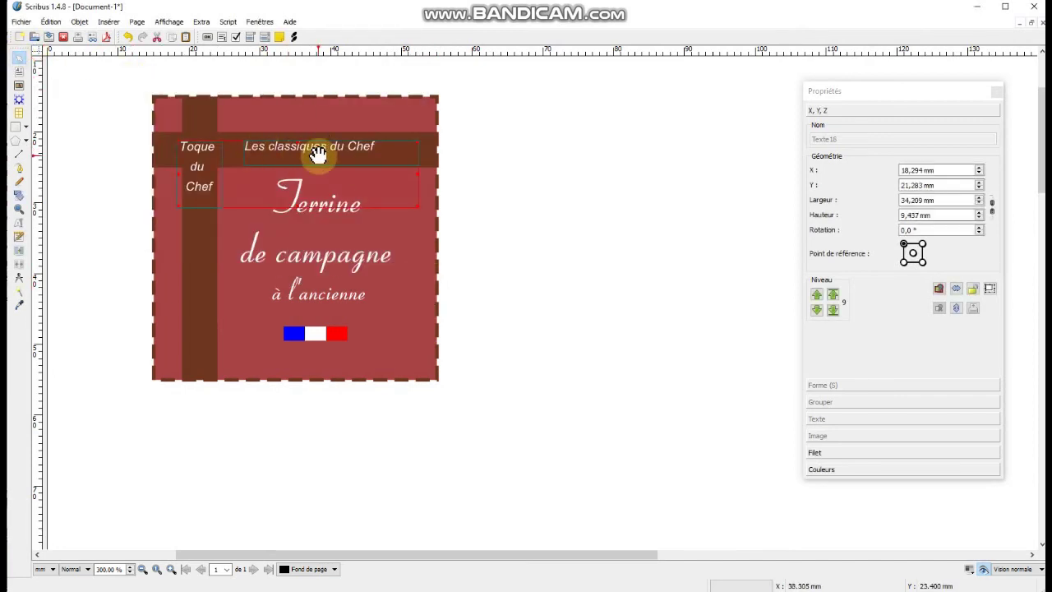
{"action": "key", "text": "ctrl+a"}
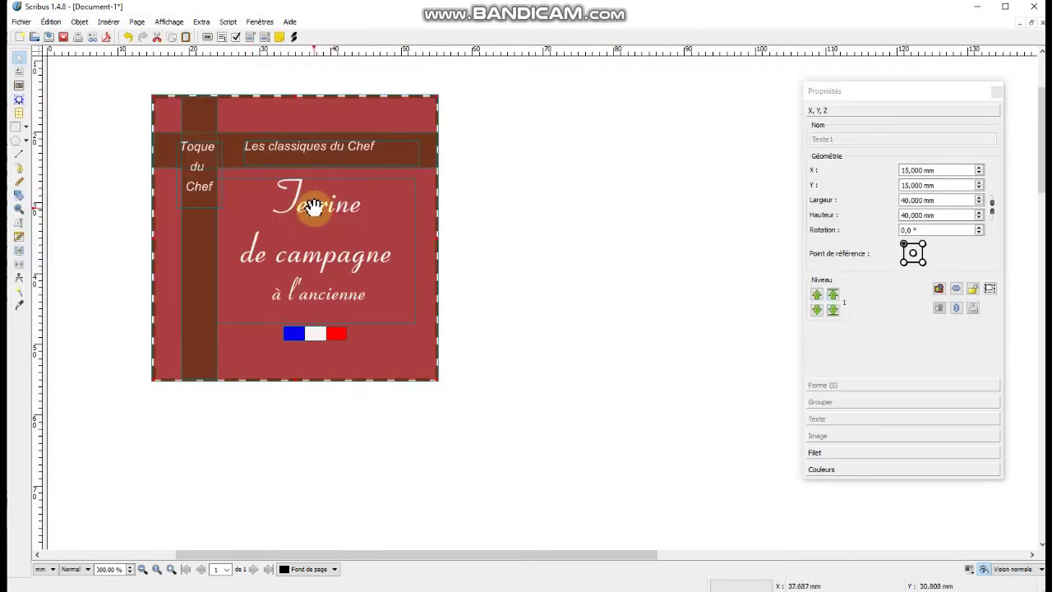
{"action": "key", "text": "ctrl+g"}
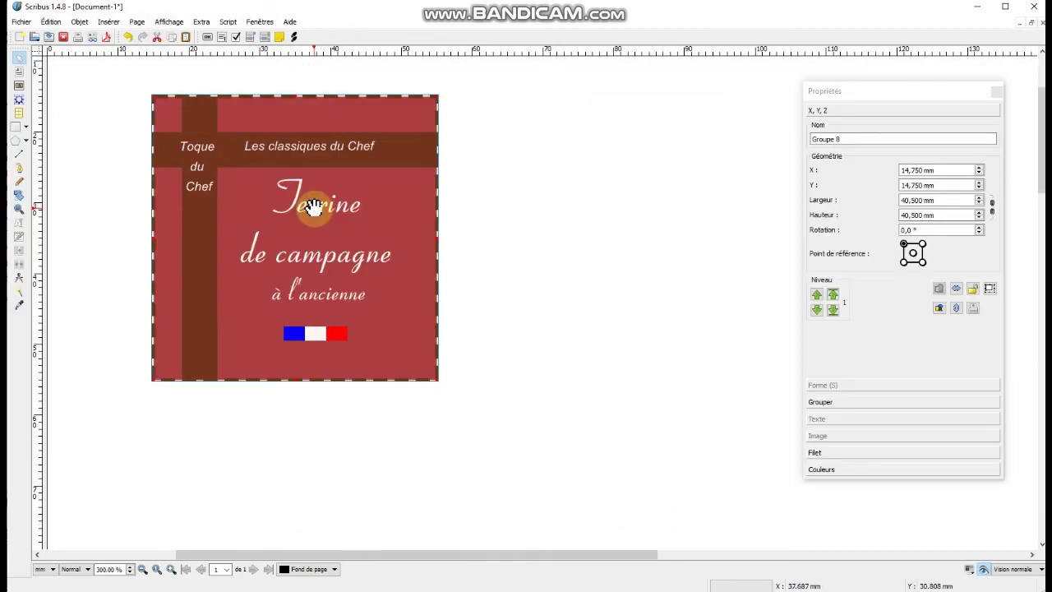
Move the grouped label as one block to about X 10.2 mm and Y 17.6 mm
{"action": "left_click", "coordinate": [89, 200]}
{"action": "left_click", "coordinate": [237, 170]}
{"action": "left_click_drag", "start_coordinate": [237, 171], "coordinate": [232, 209]}
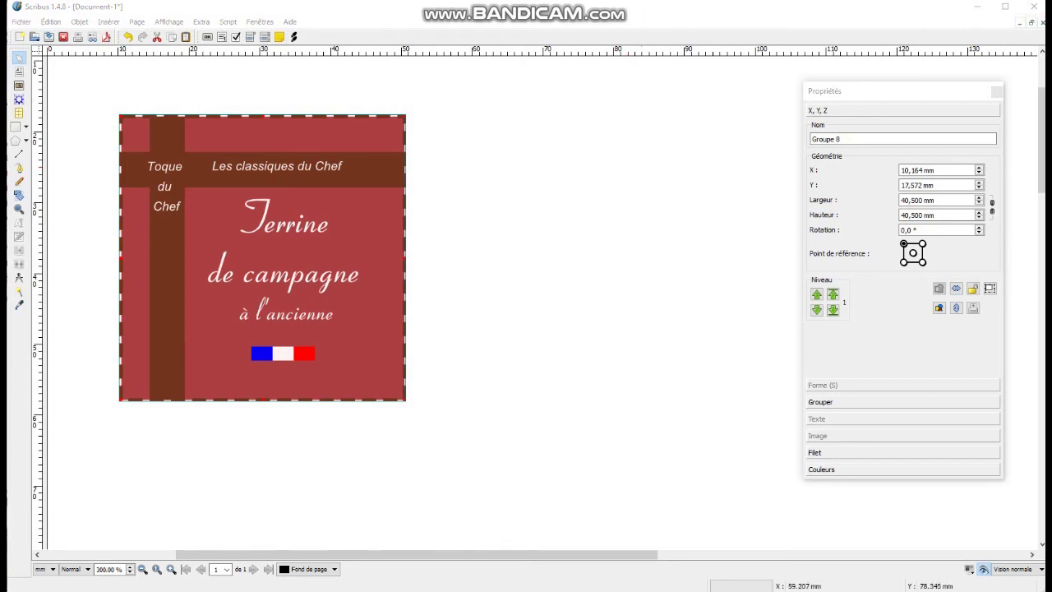
Turn off preview mode to show the margins and place the grouped label at their upper-left corner, X 15 mm and Y 15 mm
{"action": "left_click", "coordinate": [118, 575]}
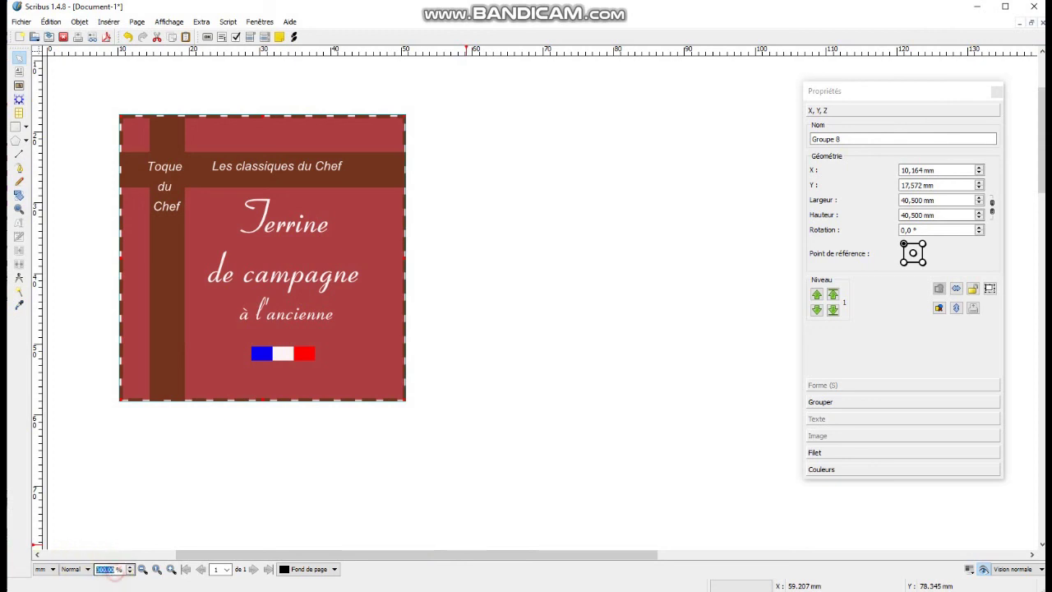
{"action": "type", "text": "75"}
{"action": "key", "text": "Return"}
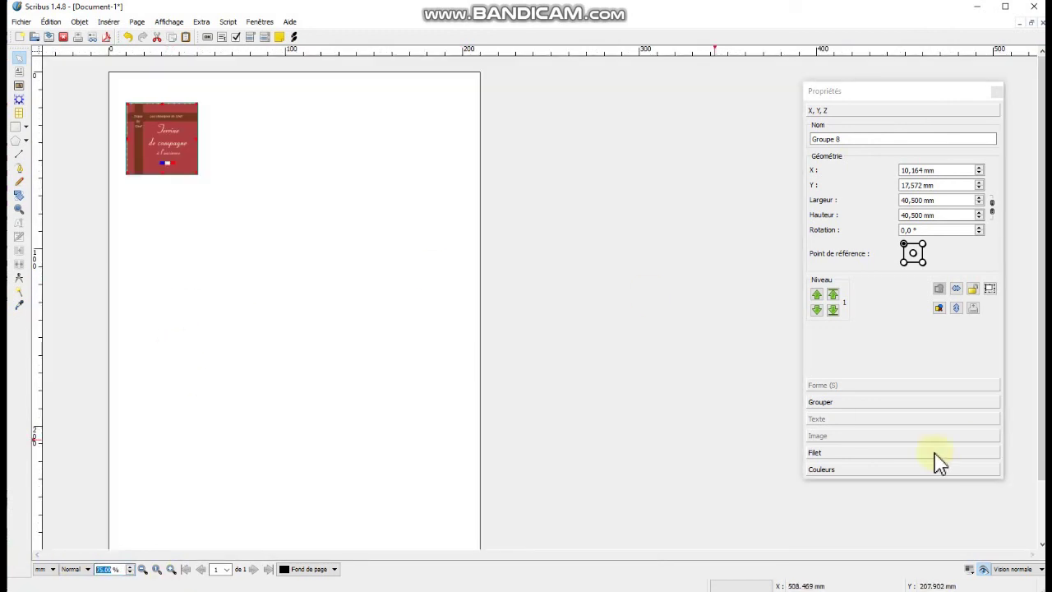
{"action": "left_click", "coordinate": [984, 568]}
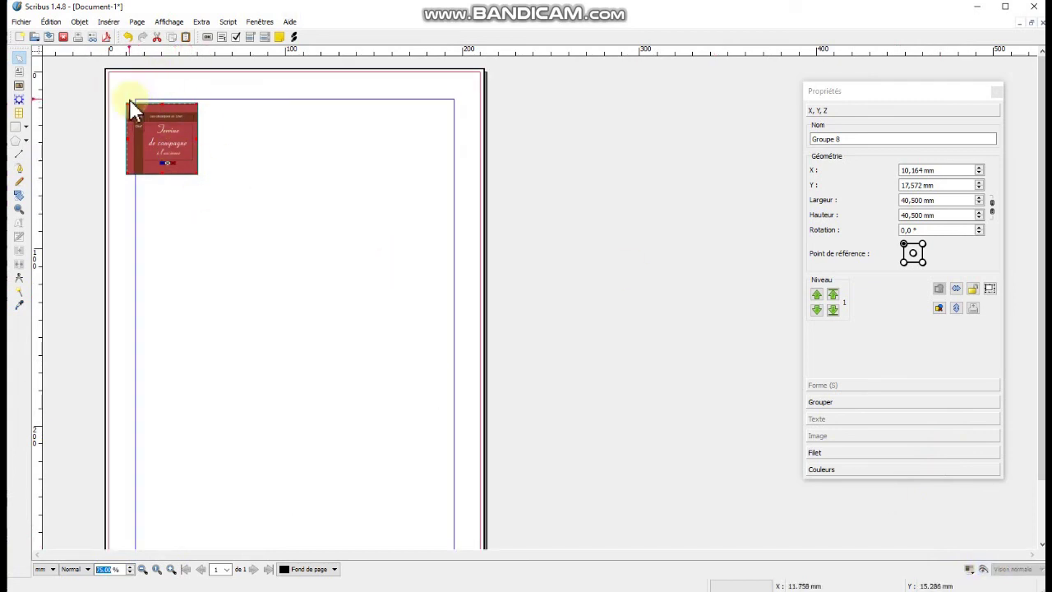
{"action": "mouse_move", "coordinate": [155, 144]}
{"action": "left_mouse_down"}
{"action": "mouse_move", "coordinate": [174, 155]}
{"action": "mouse_move", "coordinate": [164, 138]}
{"action": "left_mouse_up"}
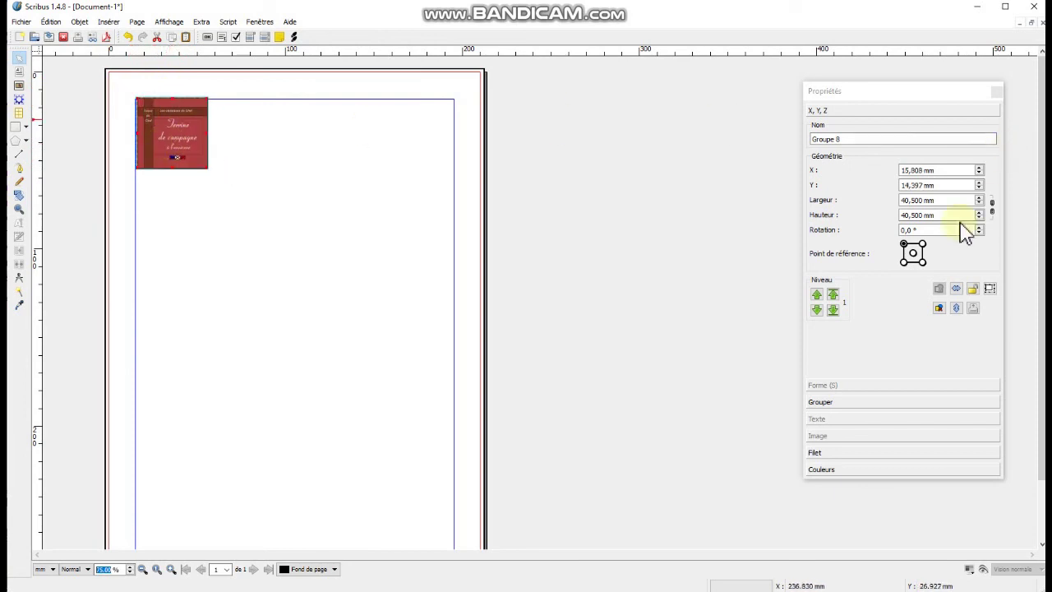
{"action": "left_click", "coordinate": [837, 111]}
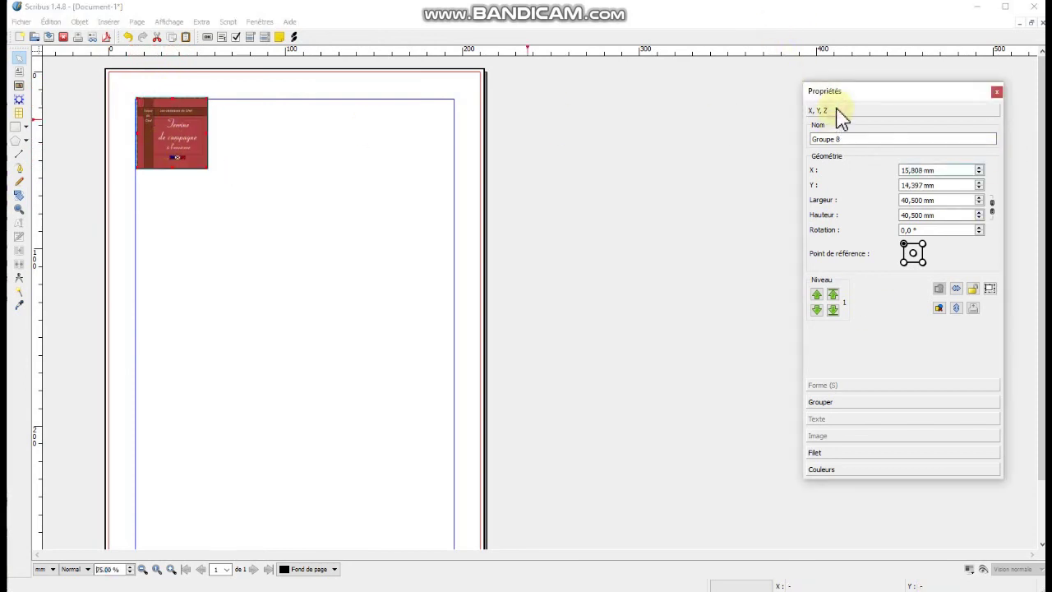
{"action": "left_click", "coordinate": [946, 170]}
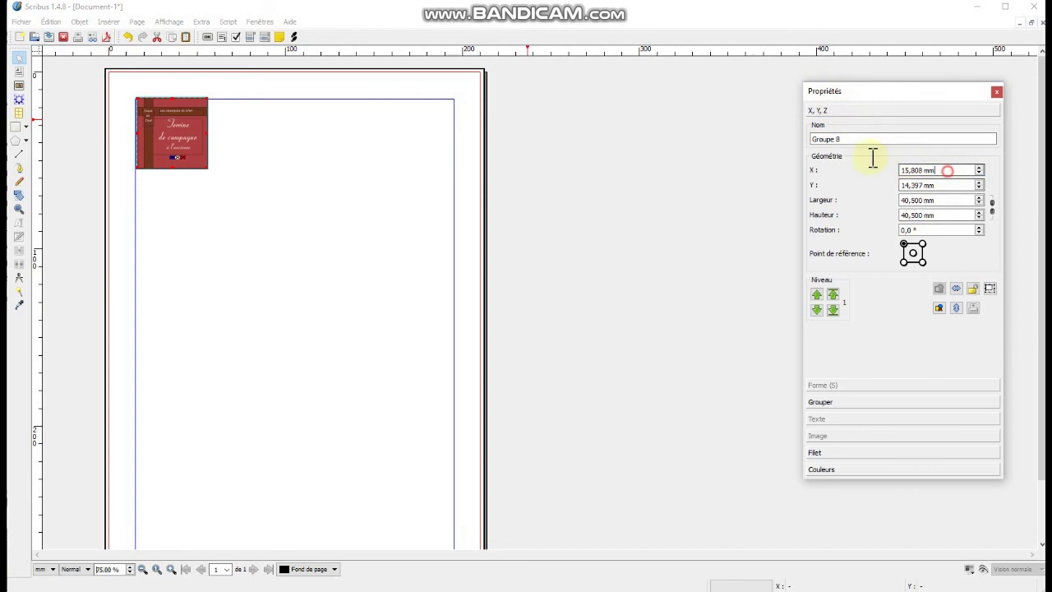
{"action": "left_click", "coordinate": [760, 161]}
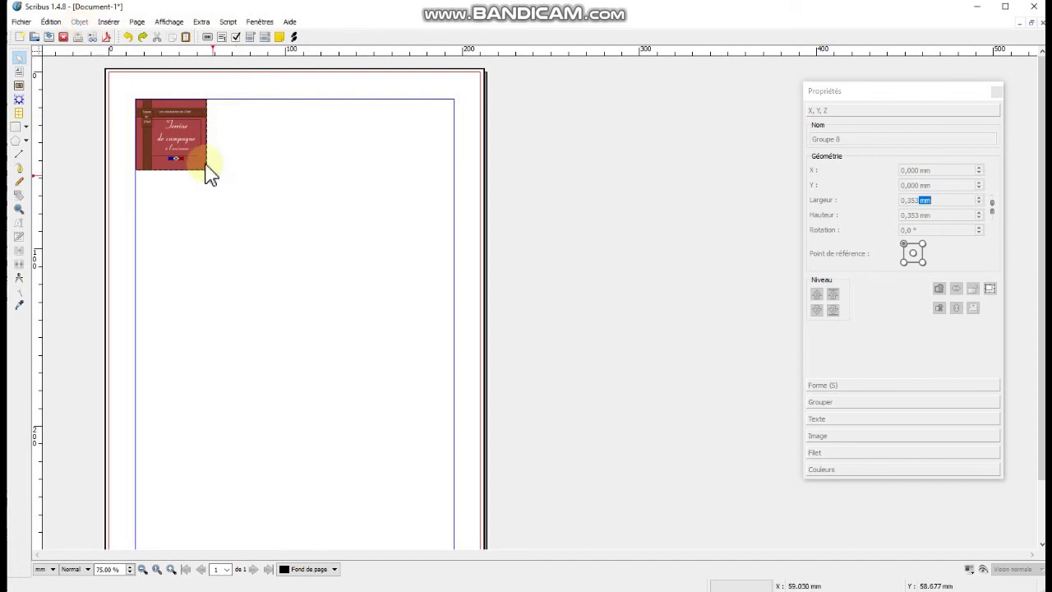
Make 3 copies of the grouped label in a row across the page with a 5 mm horizontal gutter
{"action": "left_click", "coordinate": [182, 147]}
{"action": "left_click", "coordinate": [79, 21]}
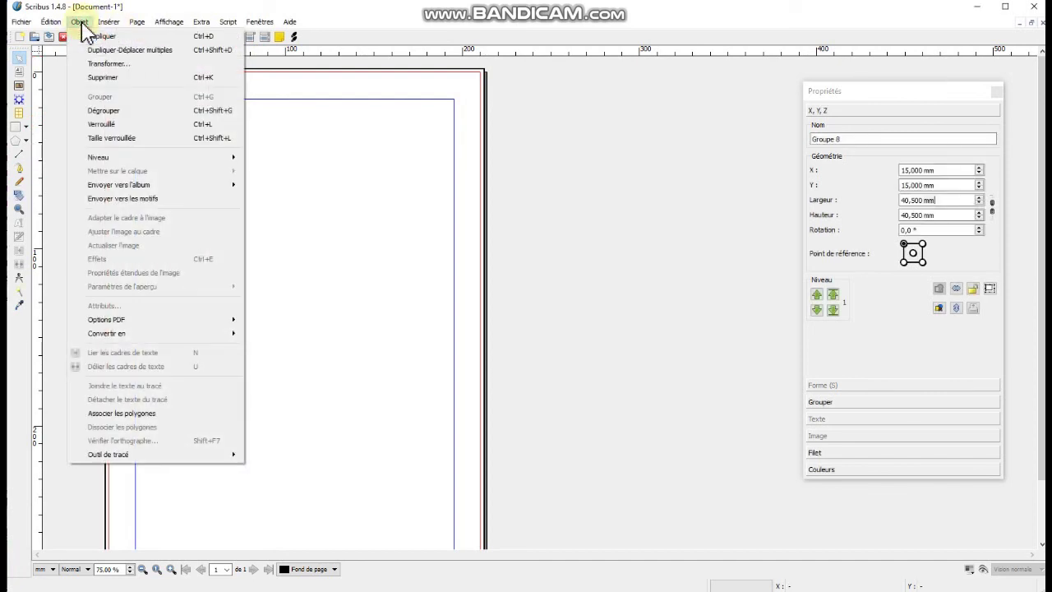
{"action": "left_click", "coordinate": [113, 52]}
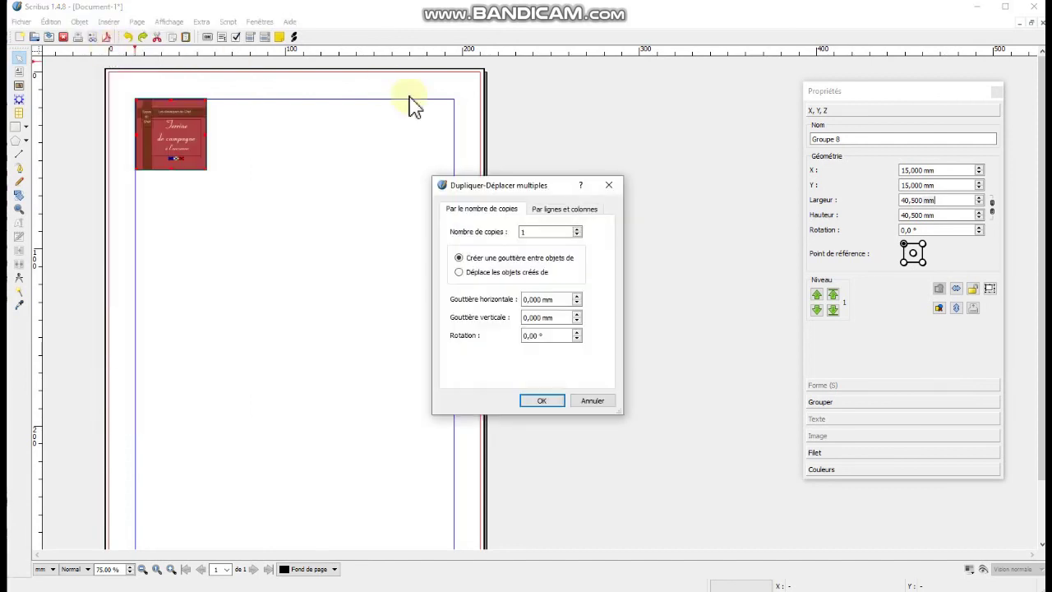
{"action": "double_click", "coordinate": [540, 231]}
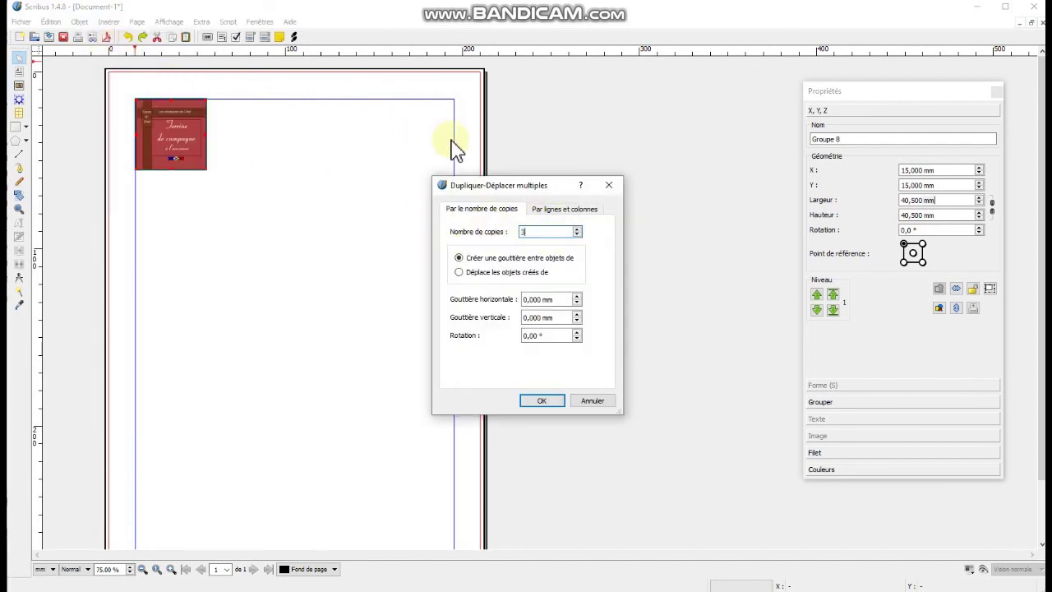
{"action": "double_click", "coordinate": [559, 300]}
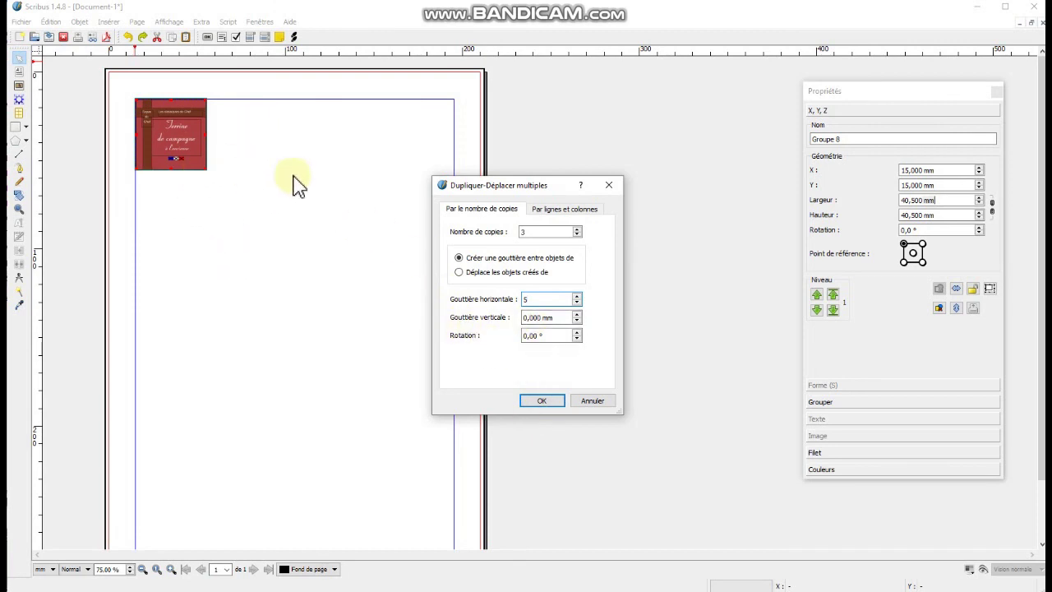
{"action": "left_click", "coordinate": [544, 400]}
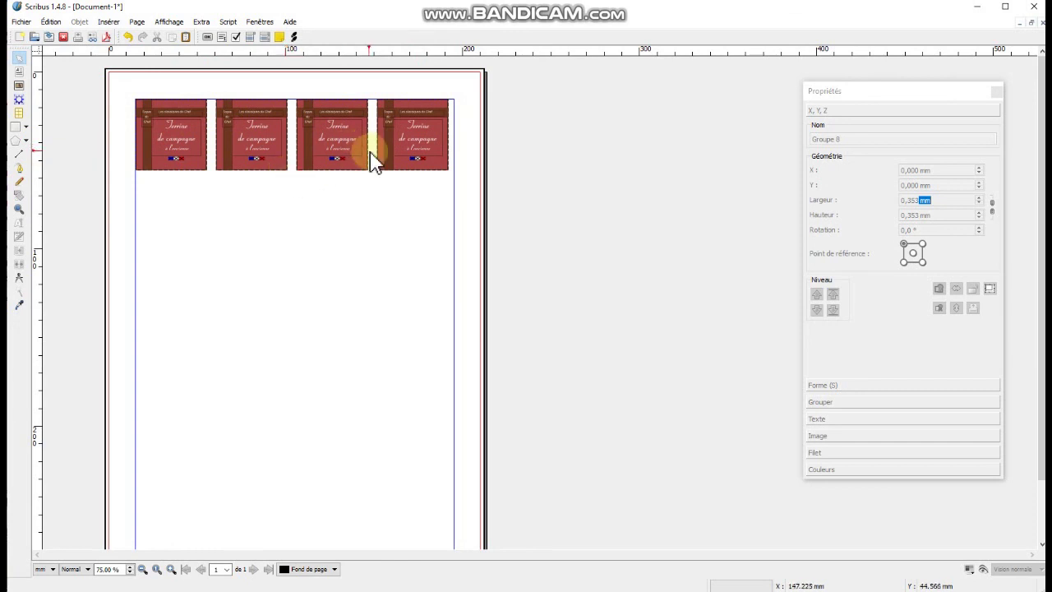
Select the four labels in the row and group them
{"action": "left_click_drag", "start_coordinate": [134, 90], "coordinate": [484, 172]}
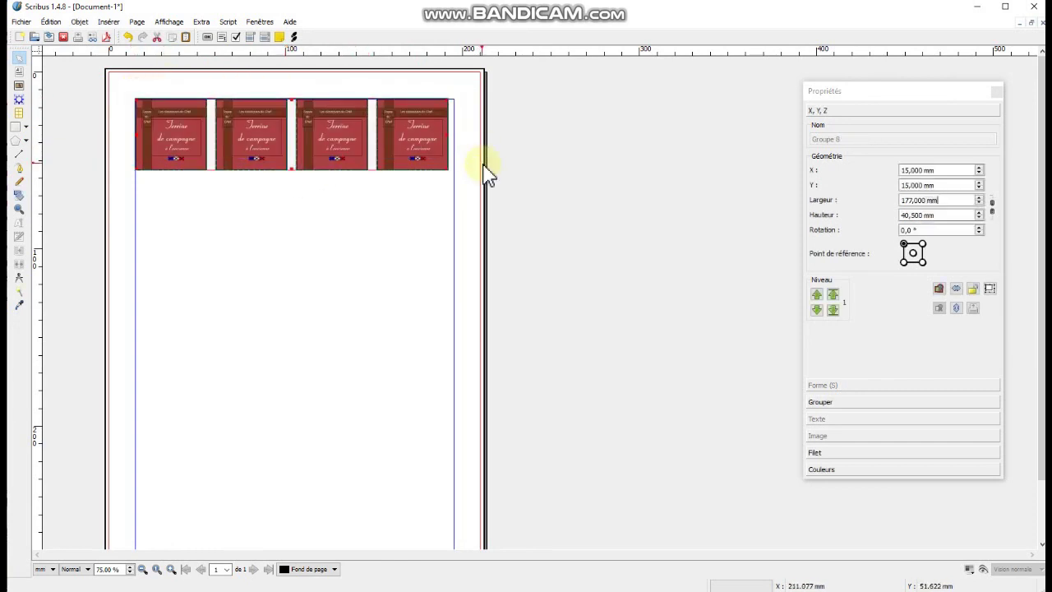
{"action": "left_click_drag", "start_coordinate": [137, 83], "coordinate": [472, 139]}
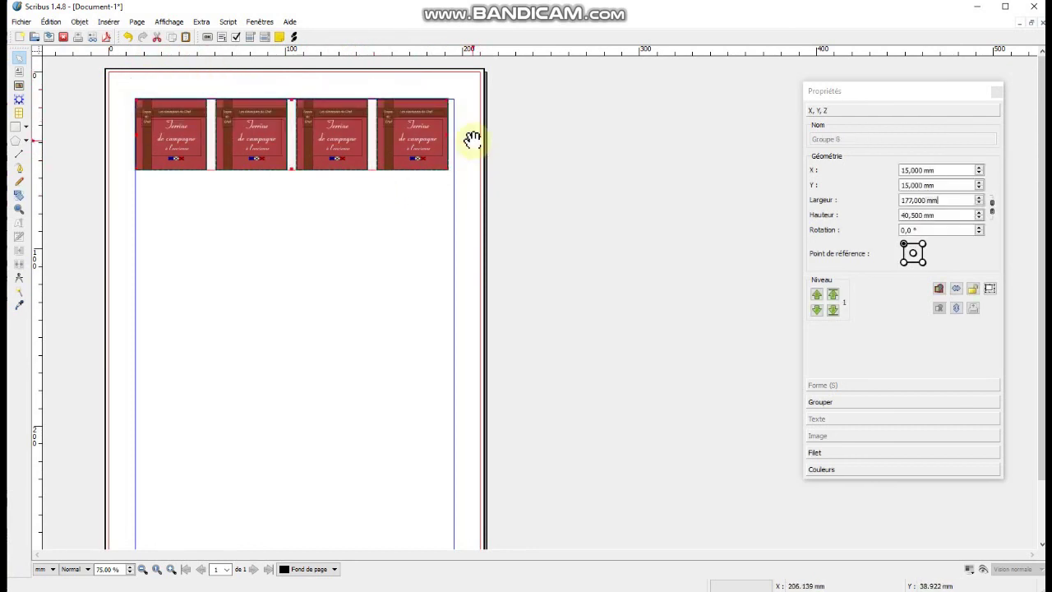
{"action": "left_click", "coordinate": [80, 22]}
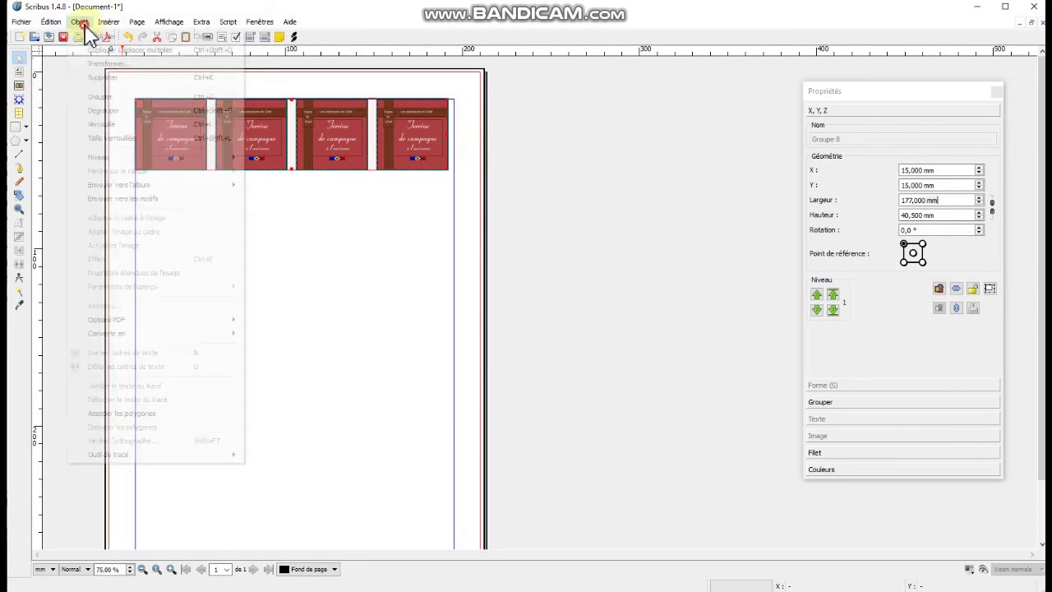
{"action": "left_click", "coordinate": [99, 97]}
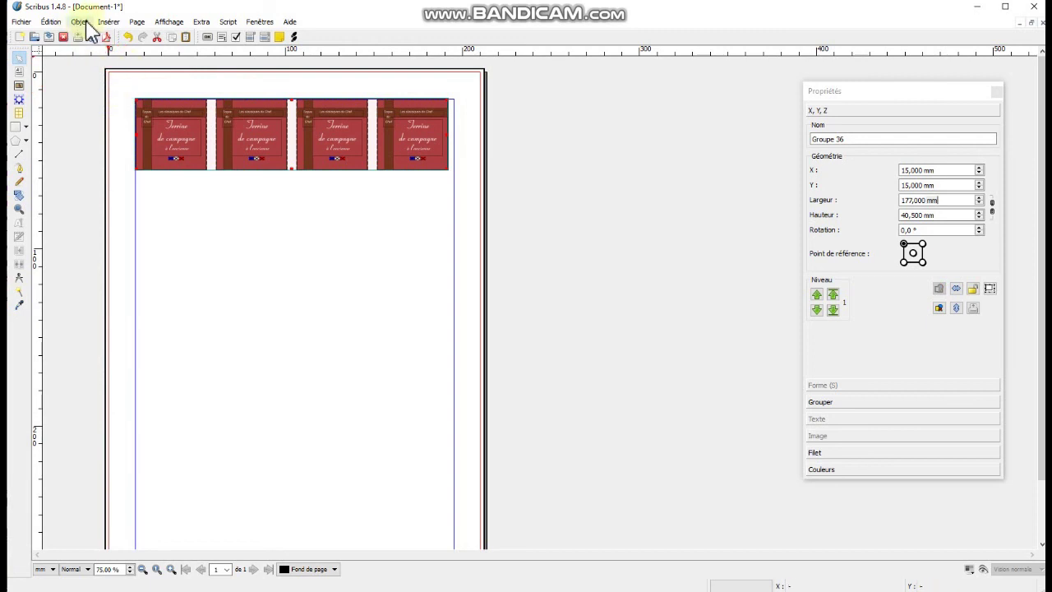
Make 5 copies of the label row down the page with a 5 mm vertical gutter
{"action": "left_click", "coordinate": [84, 22]}
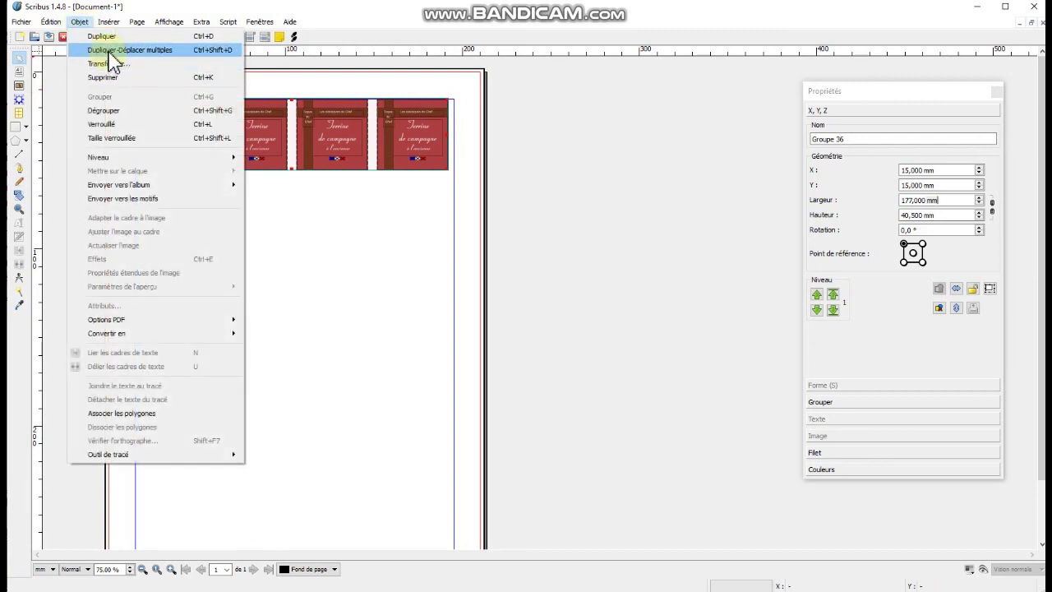
{"action": "left_click", "coordinate": [109, 51]}
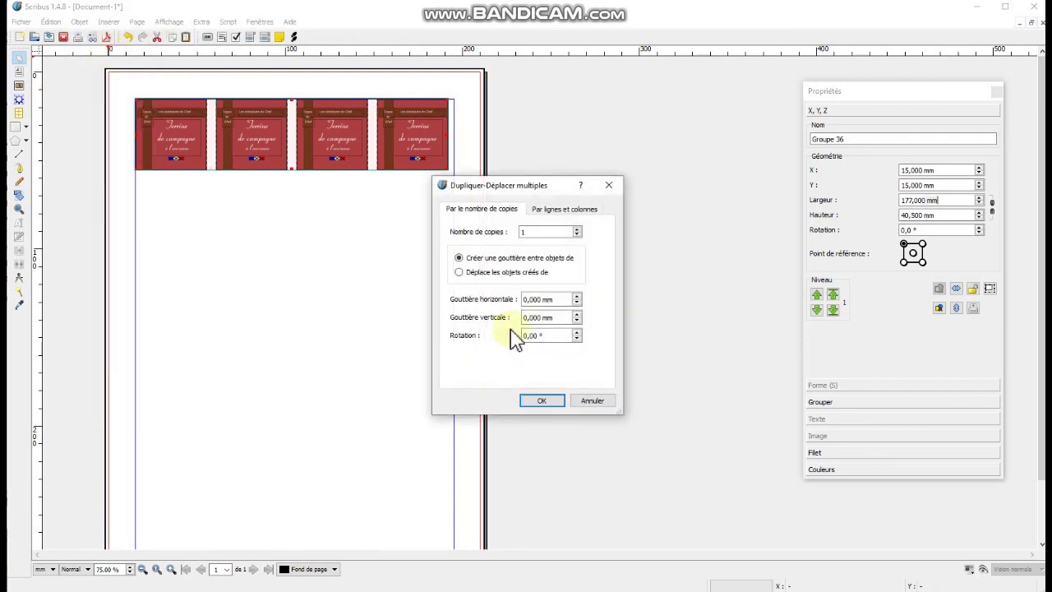
{"action": "left_click", "coordinate": [577, 320]}
{"action": "double_click", "coordinate": [536, 232]}
{"action": "type", "text": "5"}
{"action": "left_click", "coordinate": [536, 401]}
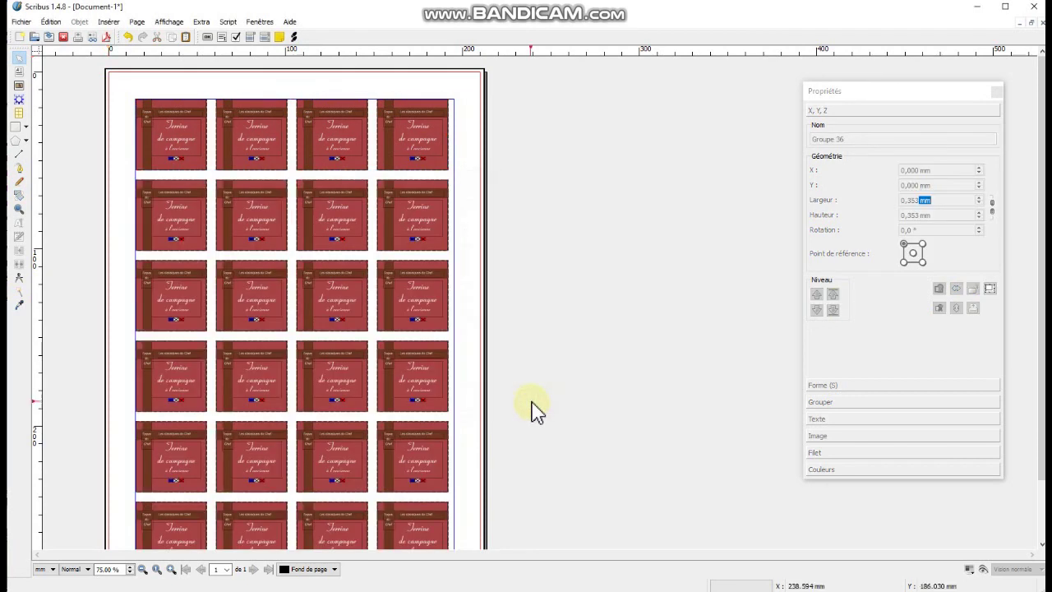
Turn preview mode back on to check the full sheet of labels, and save the document as Document-1.sla
{"action": "scroll", "coordinate": [534, 413], "scroll_direction": "down", "scroll_amount": 2}
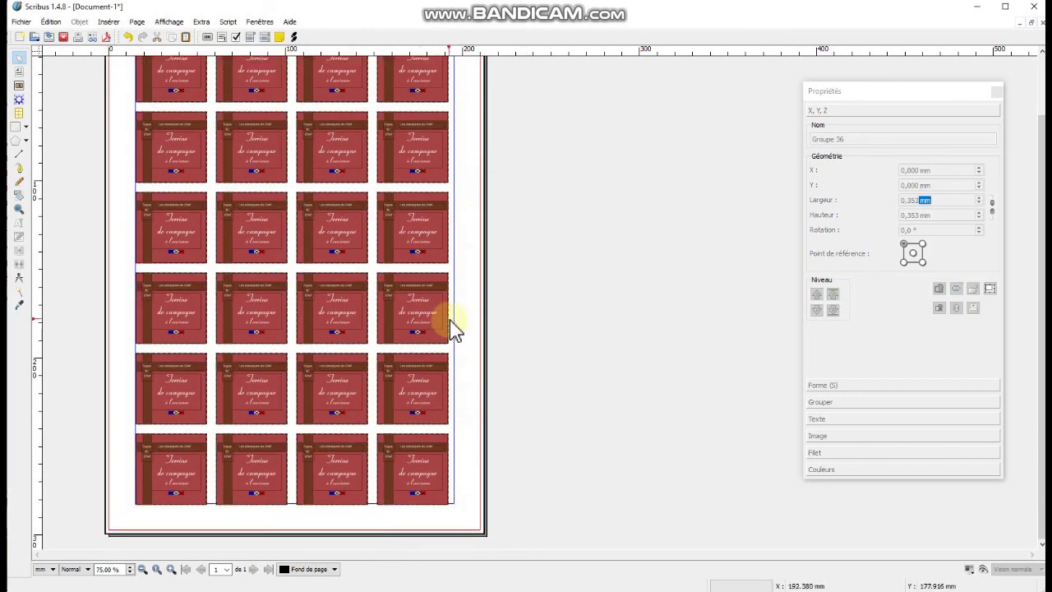
{"action": "scroll", "coordinate": [448, 320], "scroll_direction": "up", "scroll_amount": 2}
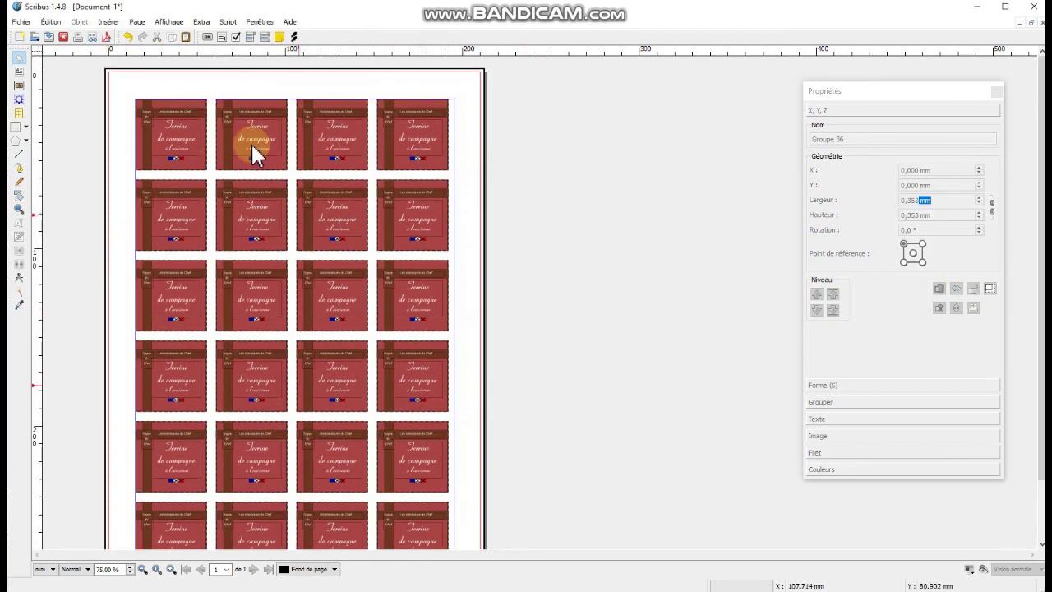
{"action": "scroll", "coordinate": [982, 507], "scroll_direction": "down", "scroll_amount": 2}
{"action": "left_click", "coordinate": [983, 570]}
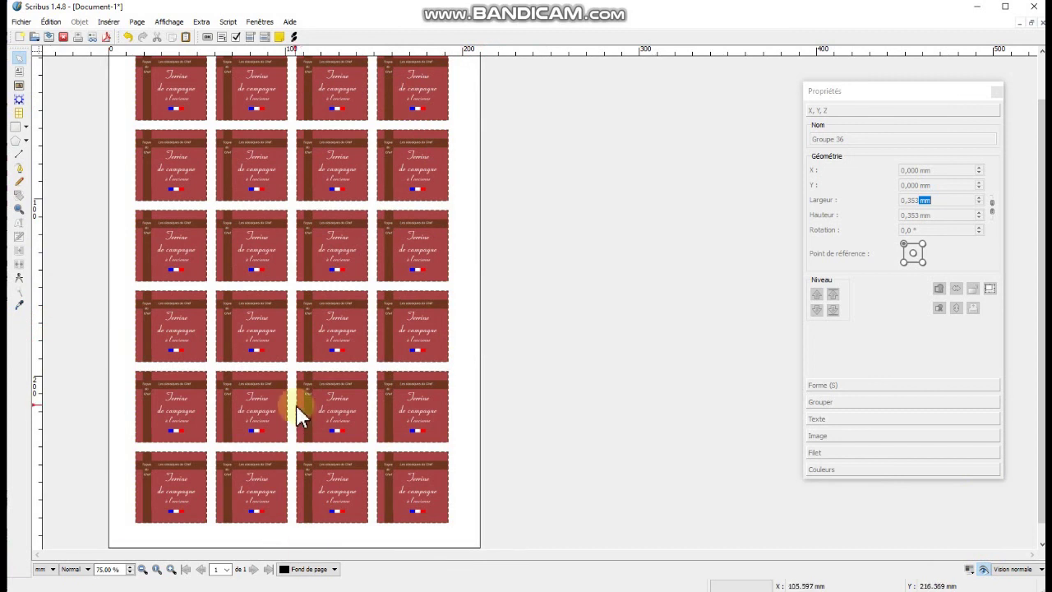
{"action": "scroll", "coordinate": [299, 415], "scroll_direction": "up", "scroll_amount": 1}
{"action": "scroll", "coordinate": [299, 415], "scroll_direction": "down", "scroll_amount": 1}
{"action": "scroll", "coordinate": [298, 415], "scroll_direction": "up", "scroll_amount": 1}
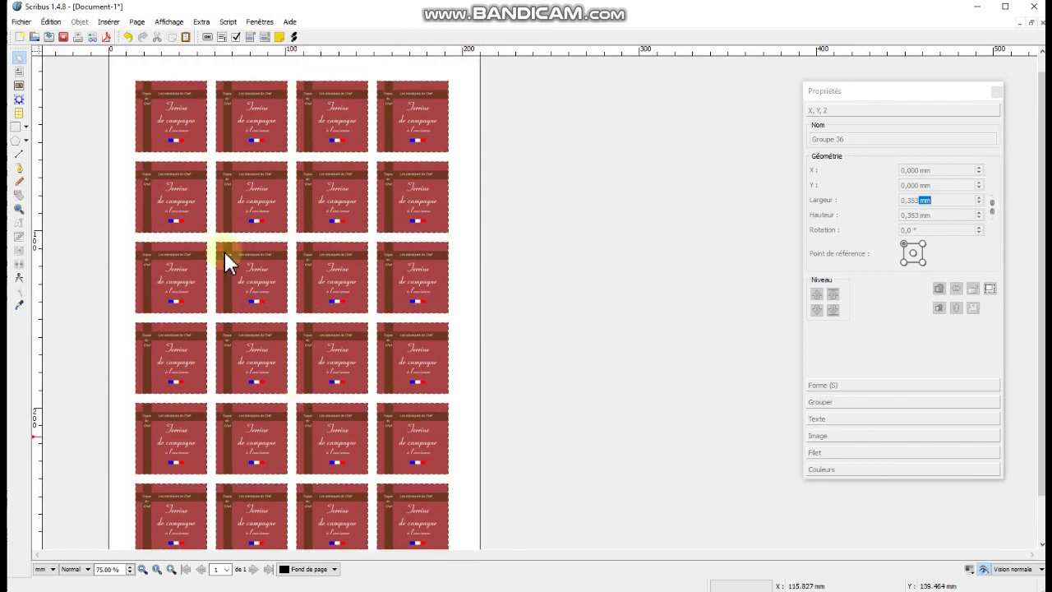
{"action": "key", "text": "ctrl+s"}
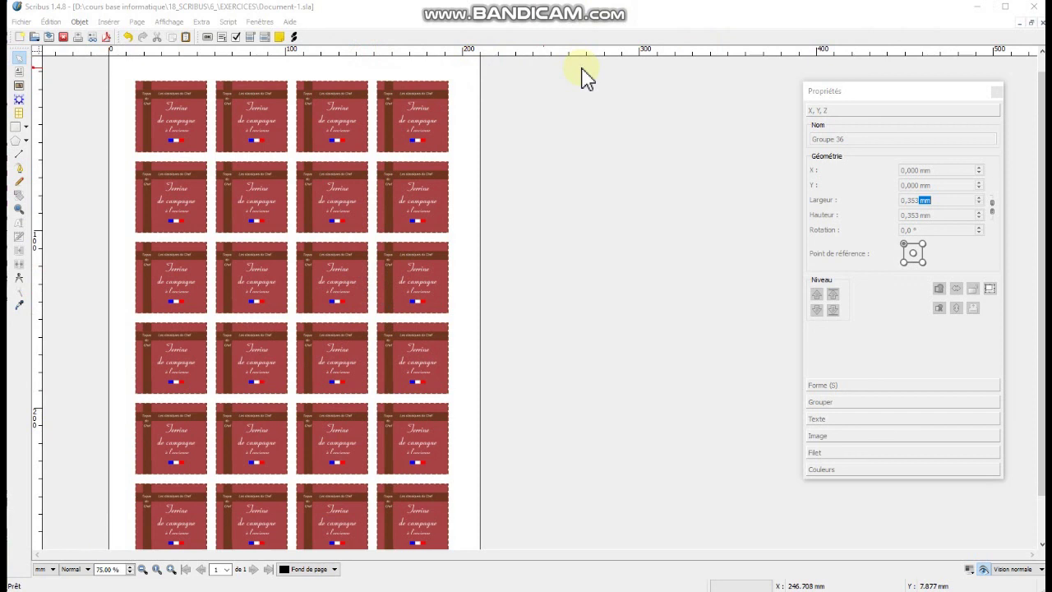